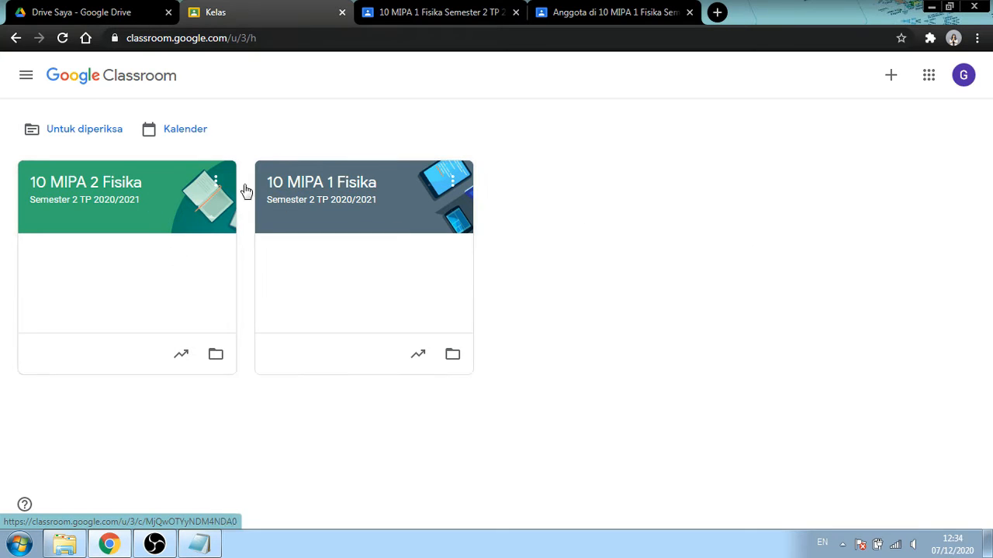
- Open the 10 MIPA 1 Fisika class and start a new forum announcement, dismissing the posting tip
click(293, 186)
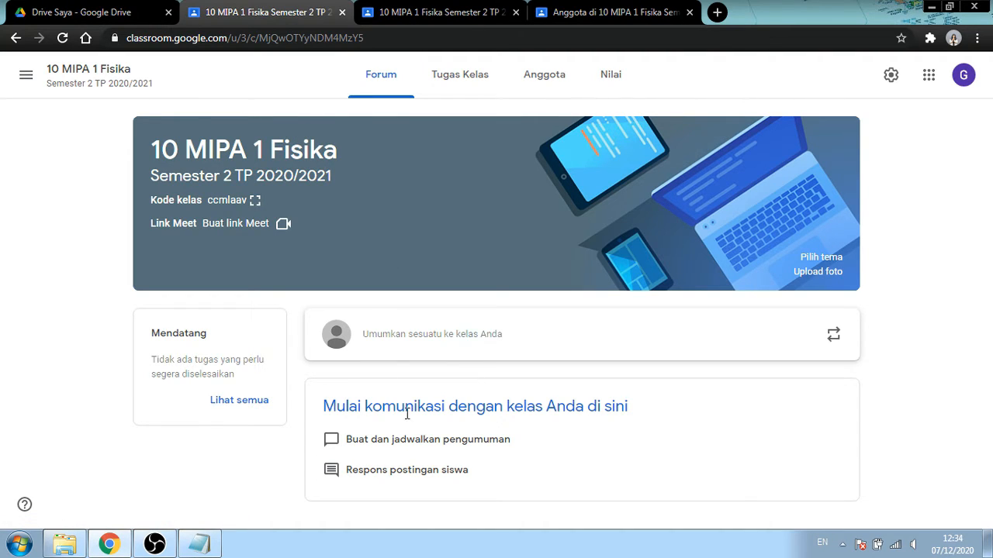
click(561, 343)
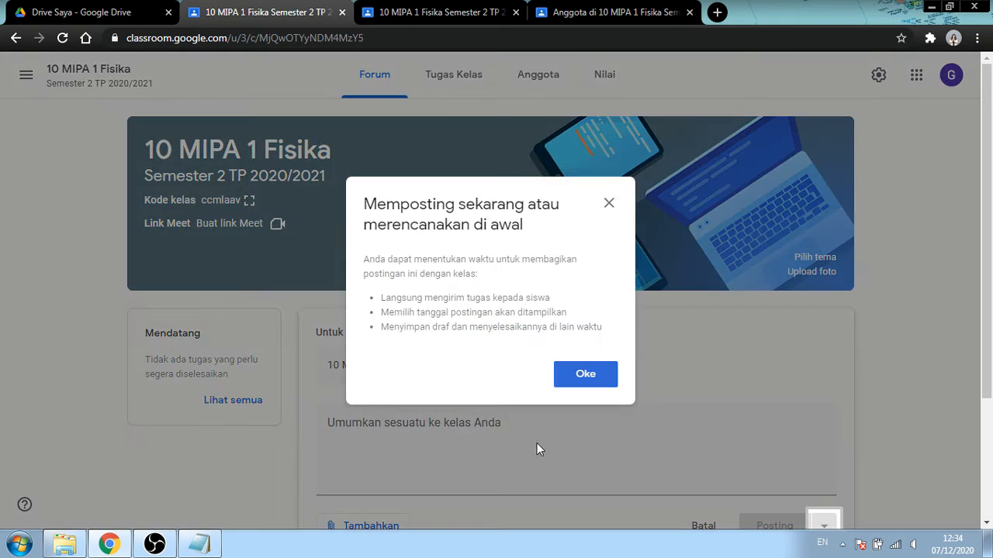
click(605, 202)
click(561, 422)
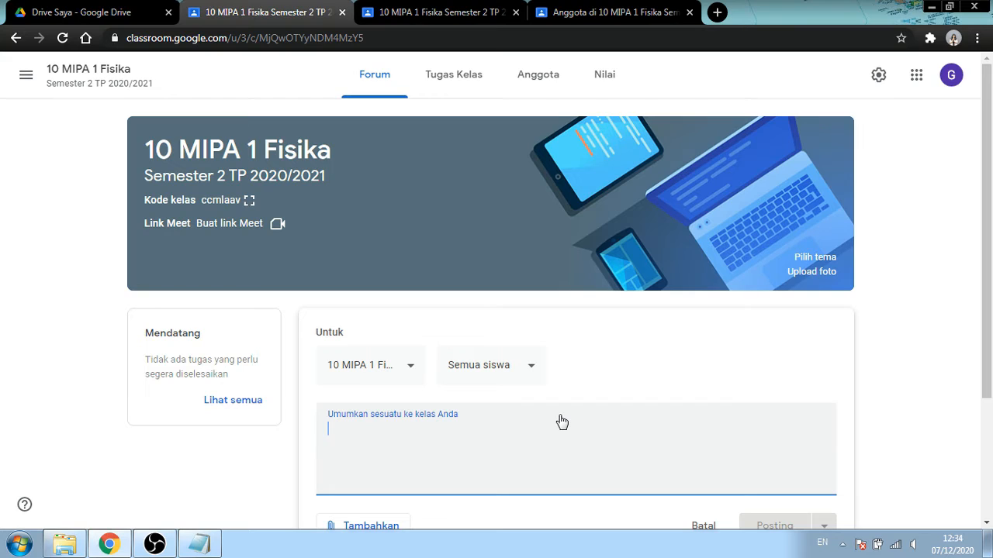
- Begin the announcement with "Assalamualaikum." and, on a new line, "Terima kasih yang sudah bergabung di kelas ini."
text(Assalamu)
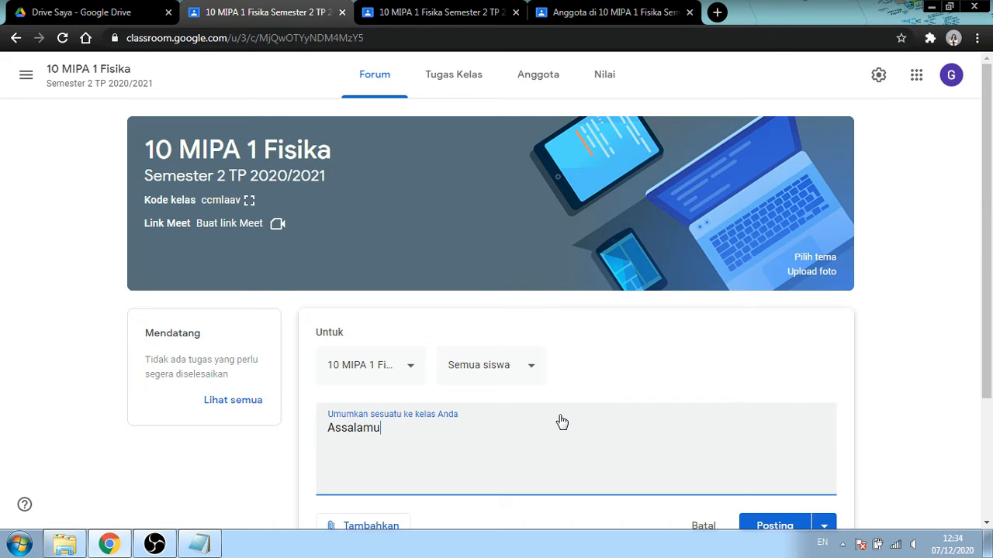
text(alaikum)
text(Terima k)
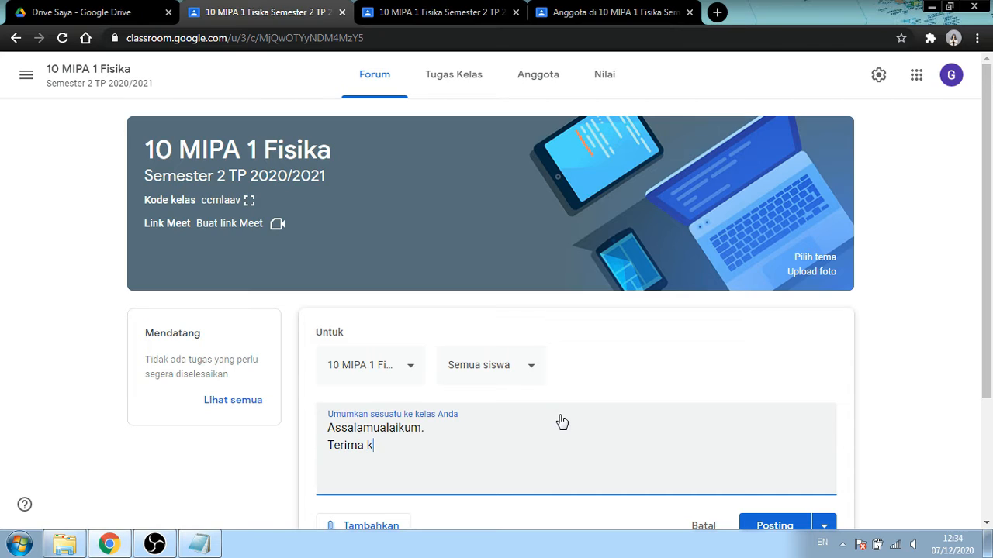
text(asih yang sudah berga)
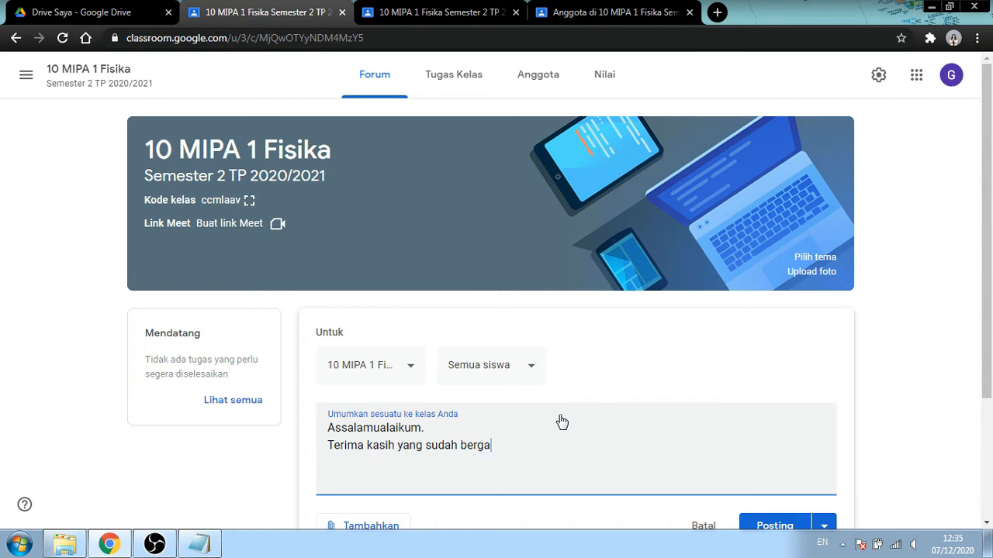
text(bung)
text( di kelas )
text(ini)
- Add the lines "Untuk pertemuan pertama, akan diadakan vicon via zoom yang link akan dibagikan 10 menit sebelum pembelajaran." and "Sampai jumpa di vicon."
text(Untuk )
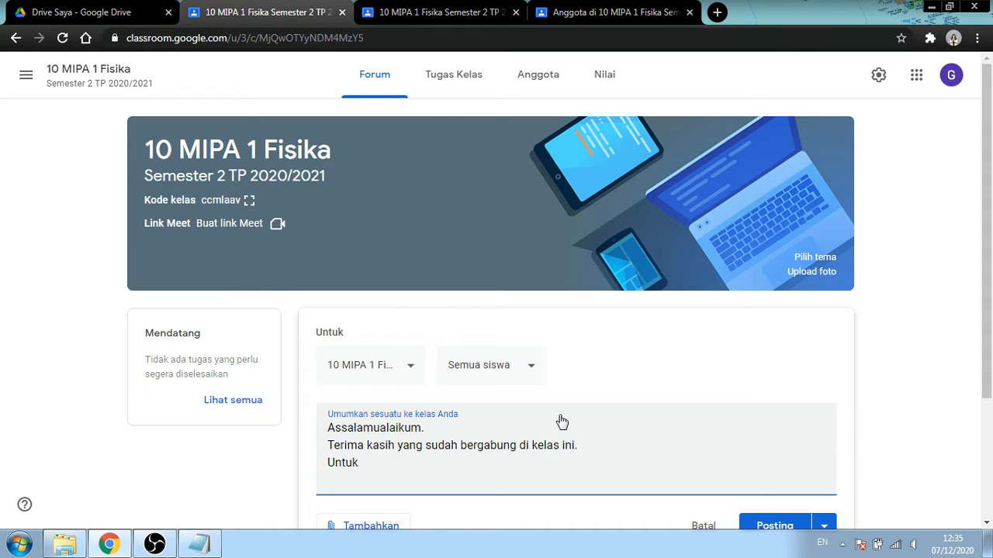
text(pertemuan perta)
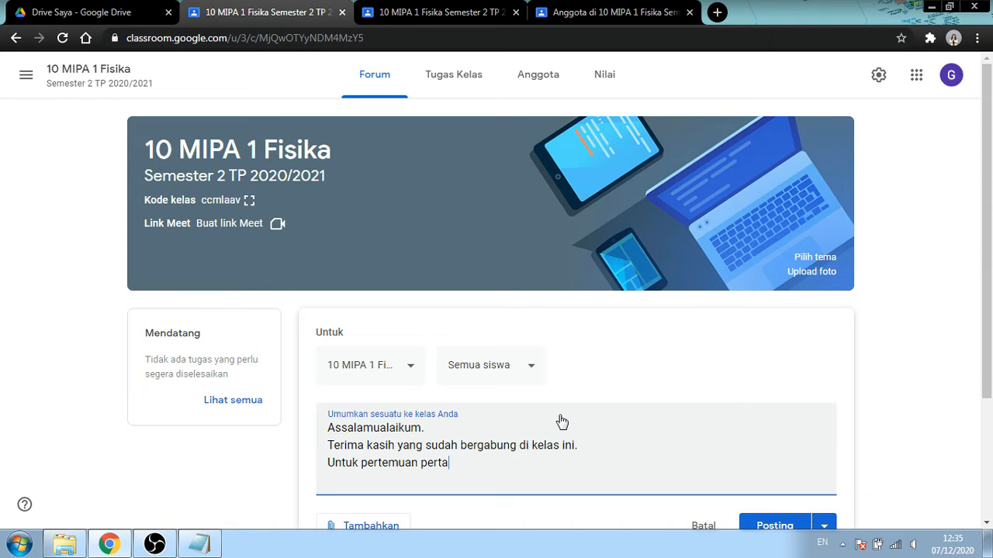
text(na, akan diadakn)
text(n)
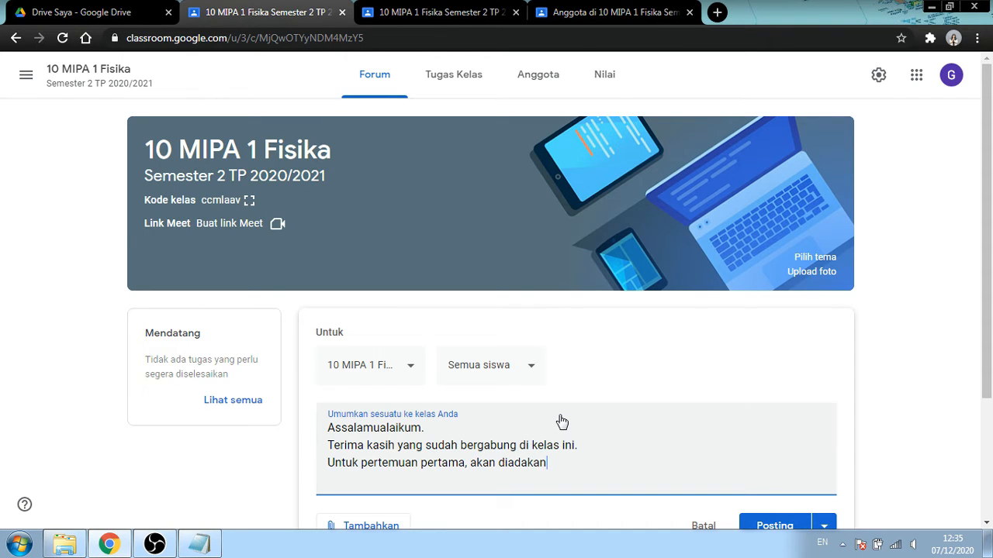
text( vicon via zoom yang)
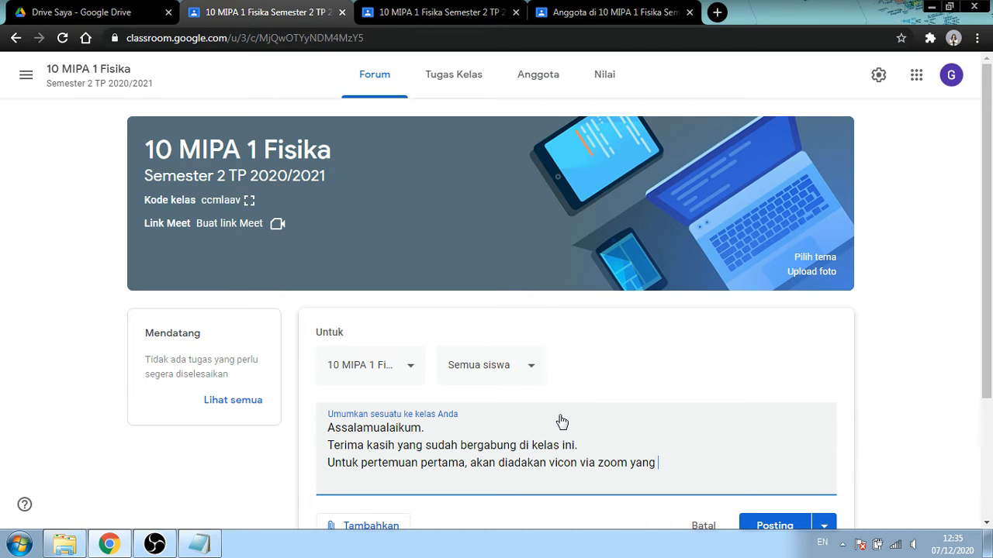
text( link akan dibagikan)
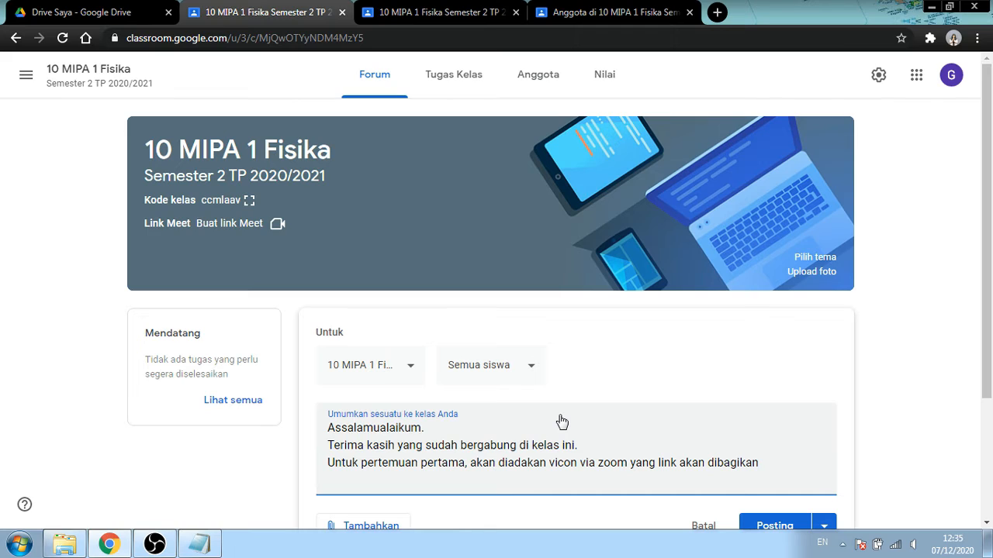
text(10 menit sebelum )
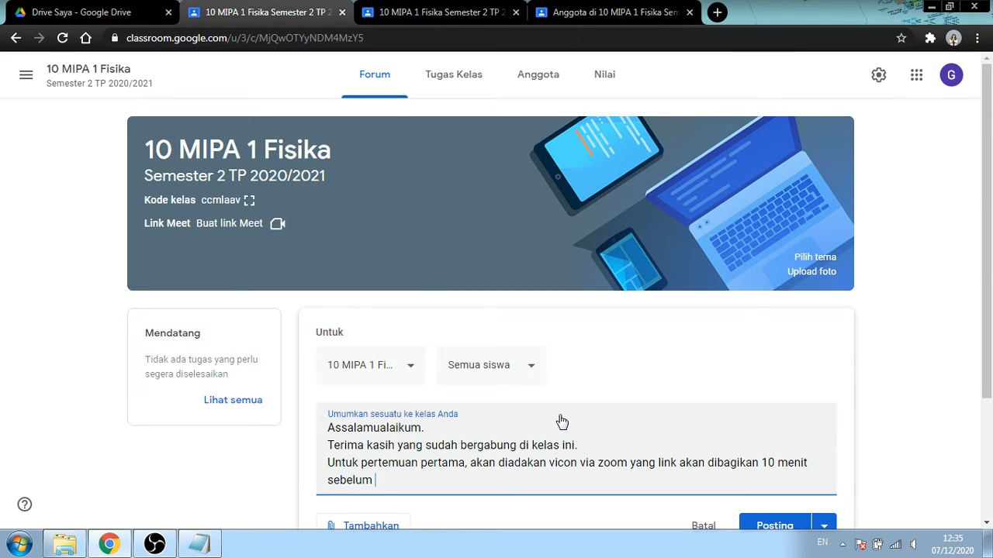
text(pembelajaran.)
key(Return)
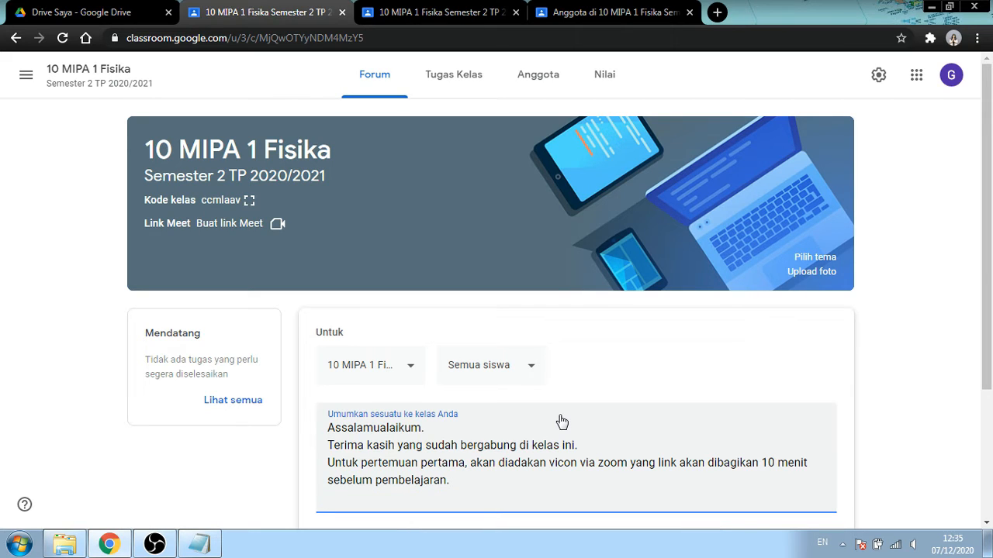
text(Sampai jumpa di)
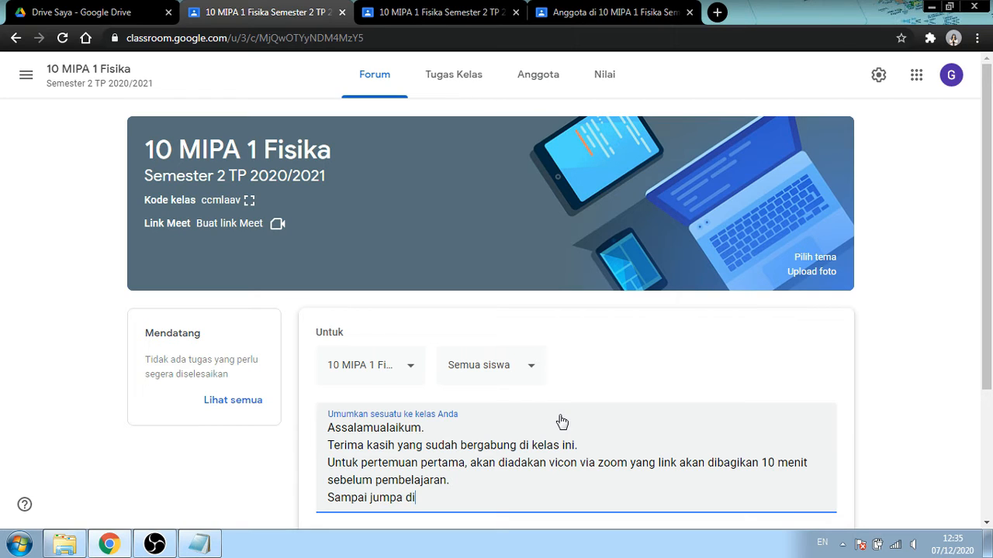
text( vicon .)
- View the announcement's link attachment form and dismiss it without adding a link
scroll(562, 422, down, 3)
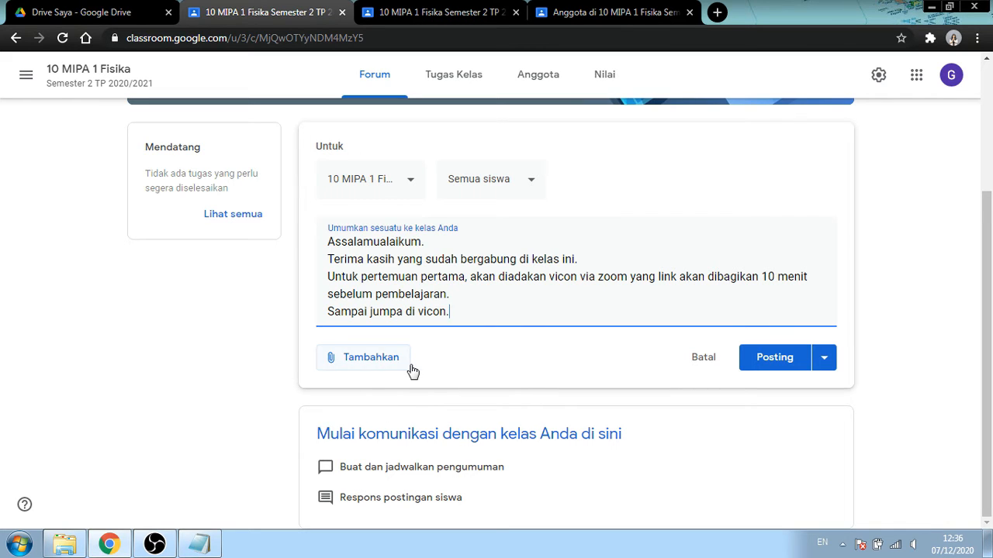
click(382, 362)
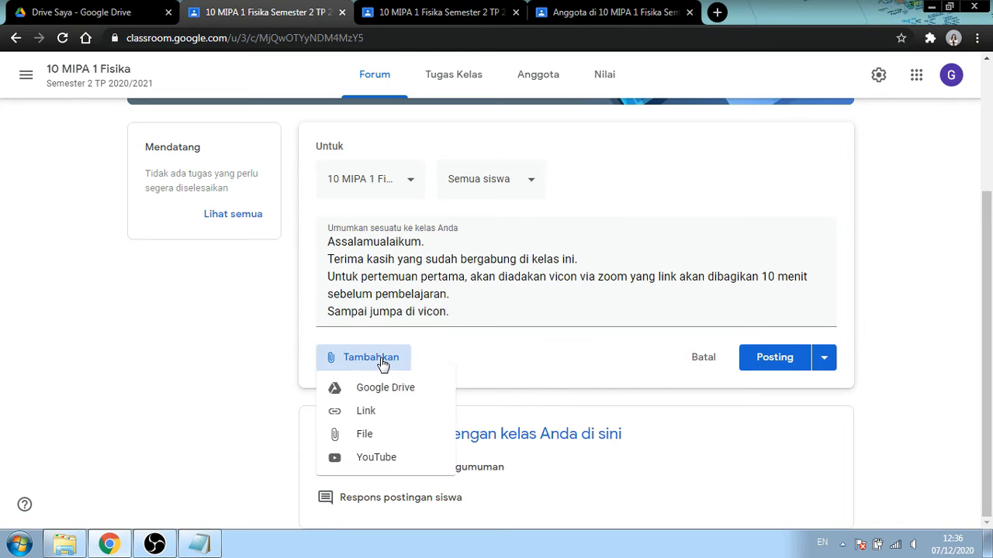
click(372, 411)
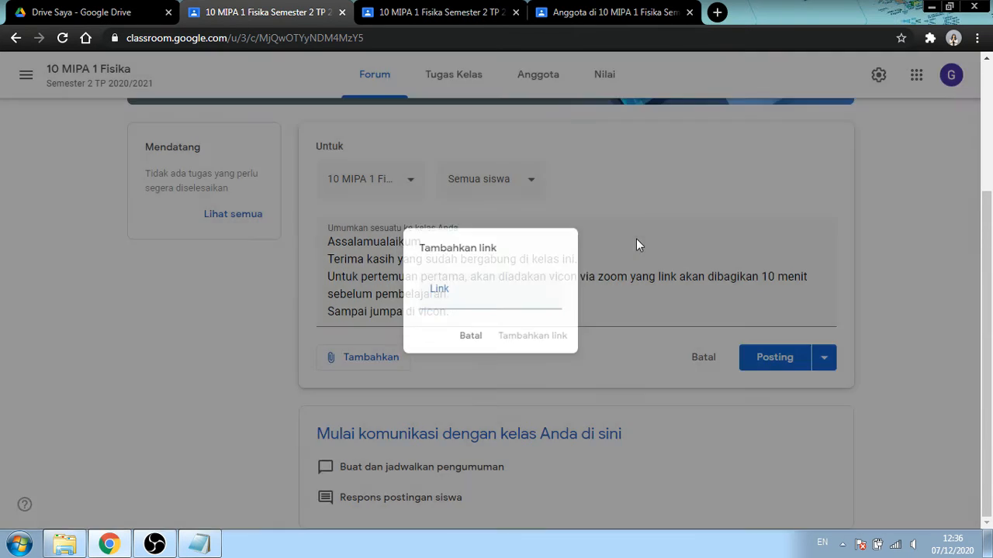
click(636, 239)
- Inspect the file attachment option, including its upload and Drive Saya sources, and close it without attaching anything
click(402, 368)
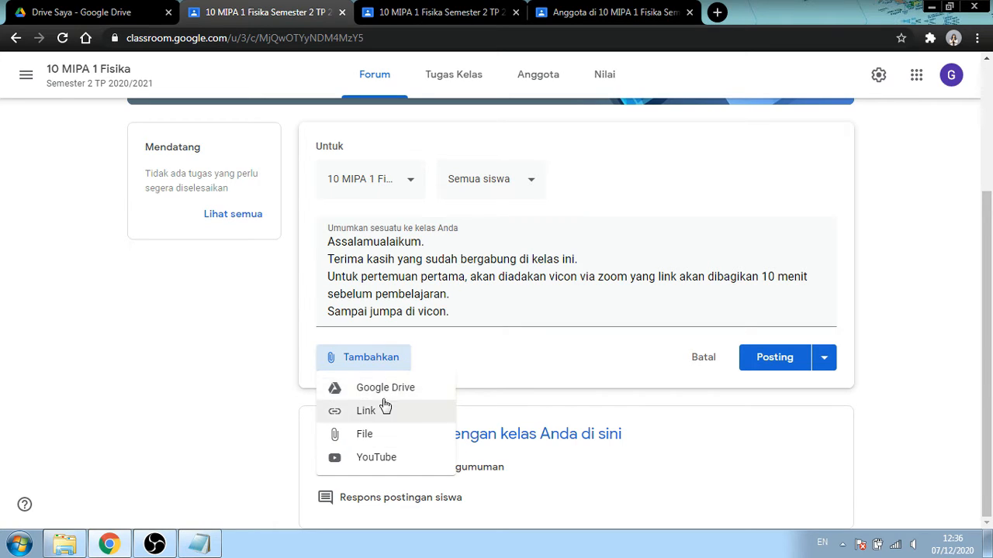
click(377, 439)
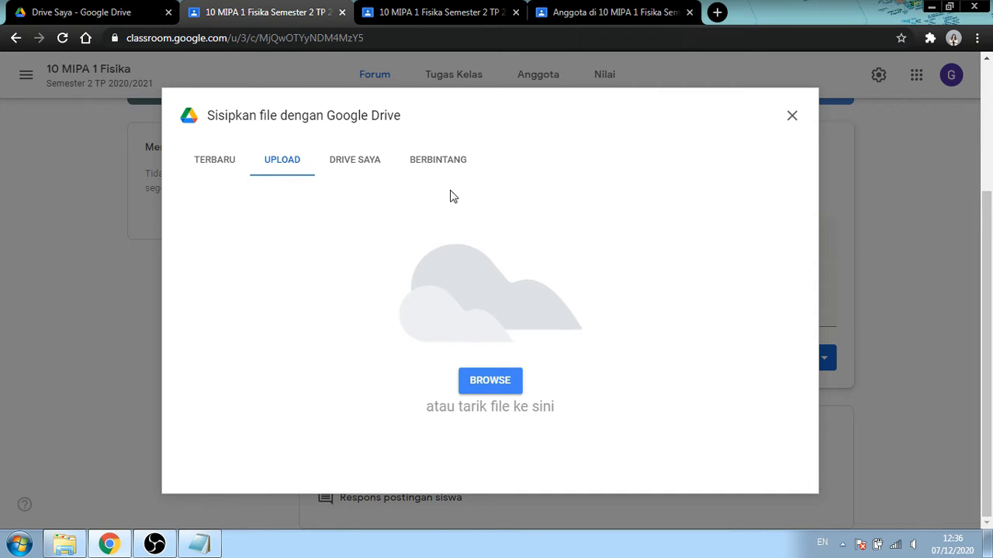
click(346, 163)
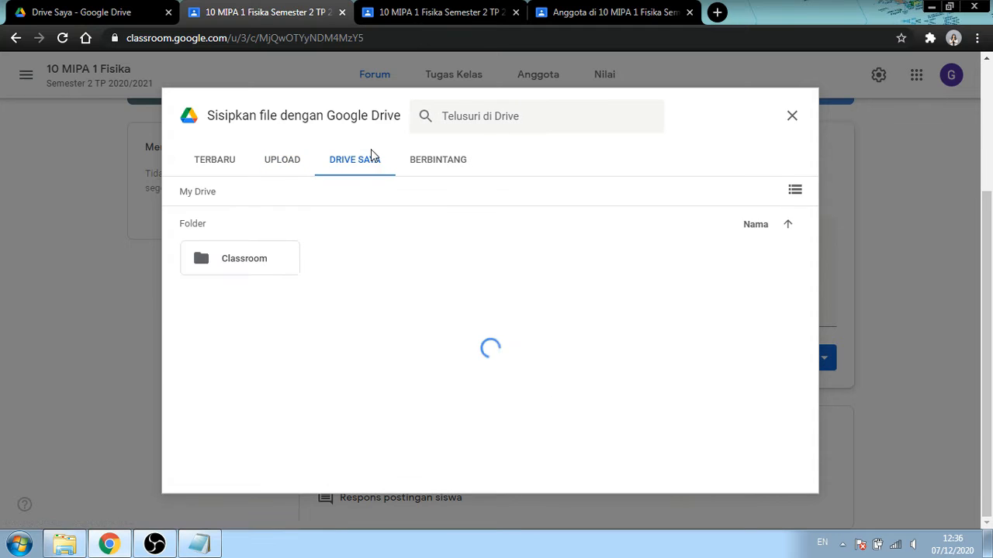
click(791, 117)
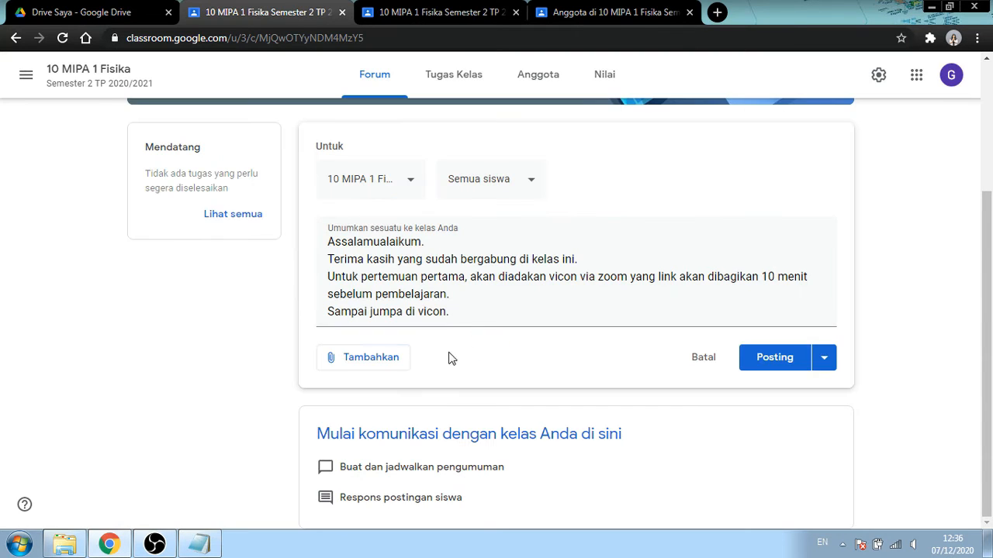
- Inspect the Google Drive attachment option, view the Drive Saya contents, and close it without choosing a file
click(379, 360)
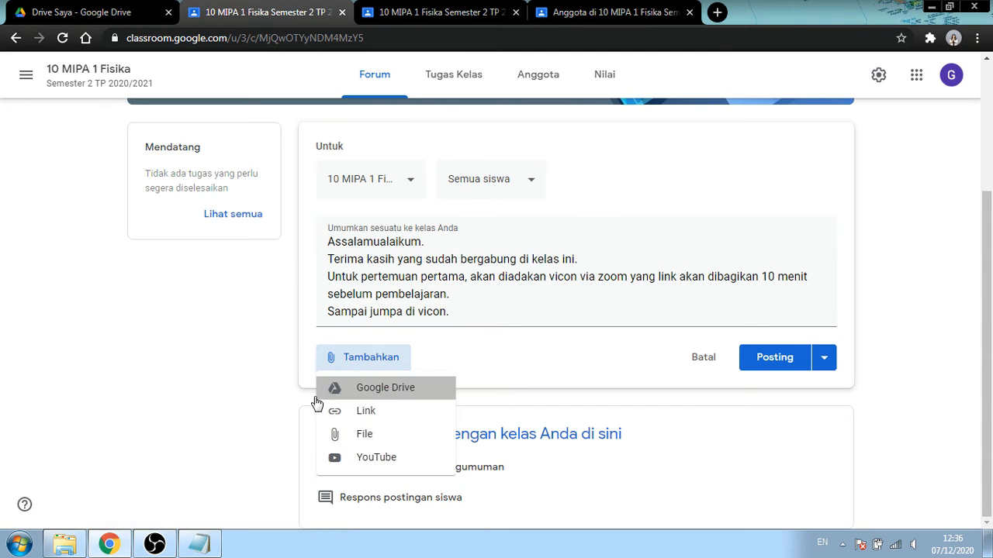
click(335, 388)
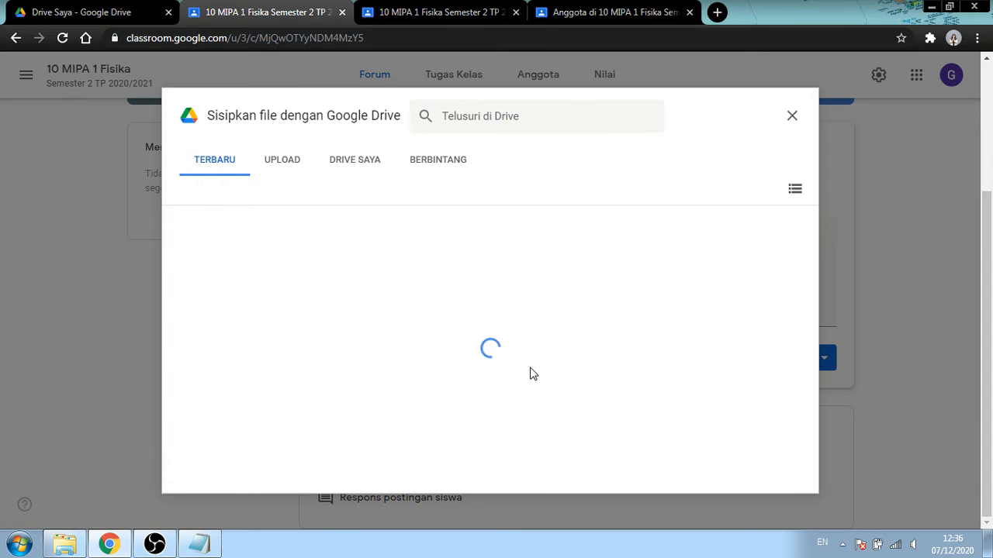
click(377, 157)
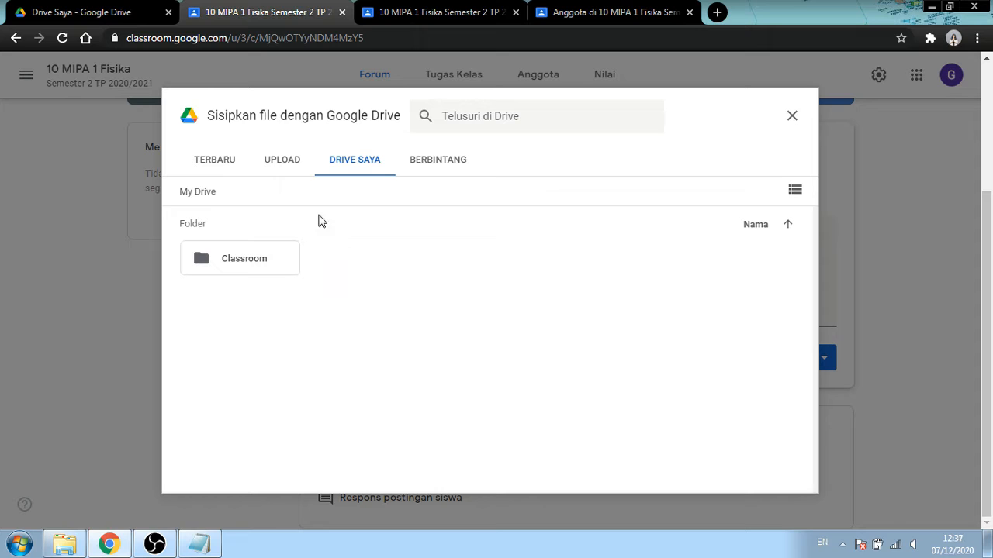
click(792, 116)
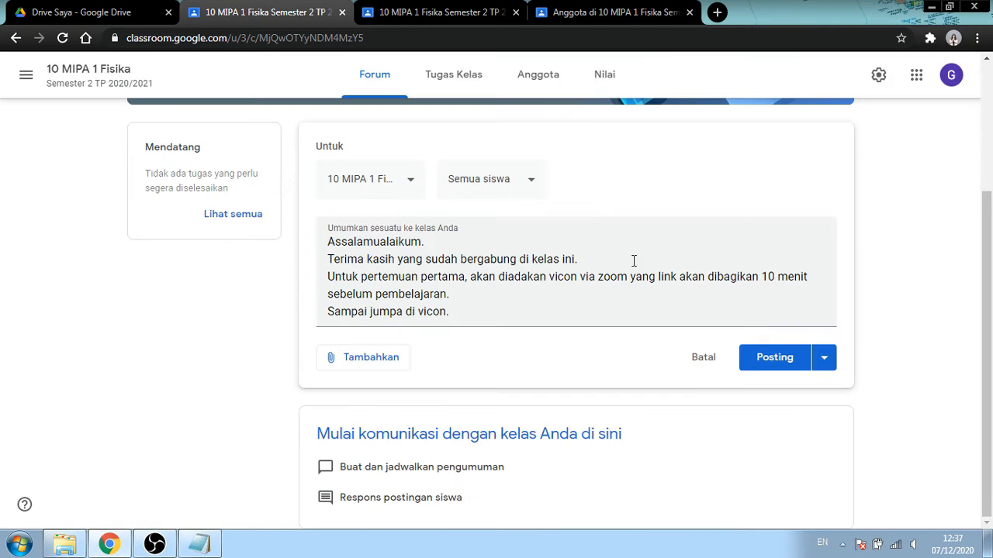
- Start attaching a YouTube video to the announcement and search for "Physics"
click(367, 368)
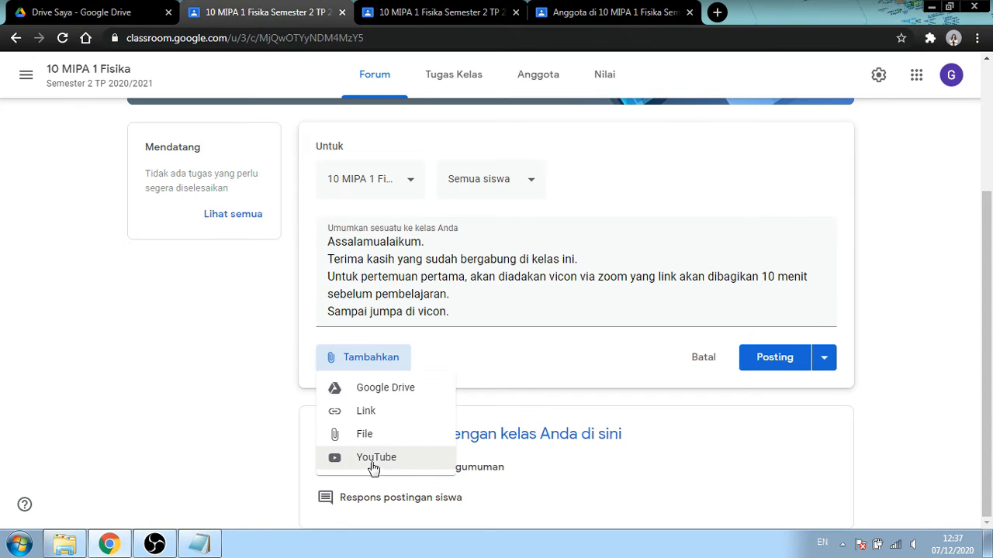
click(372, 465)
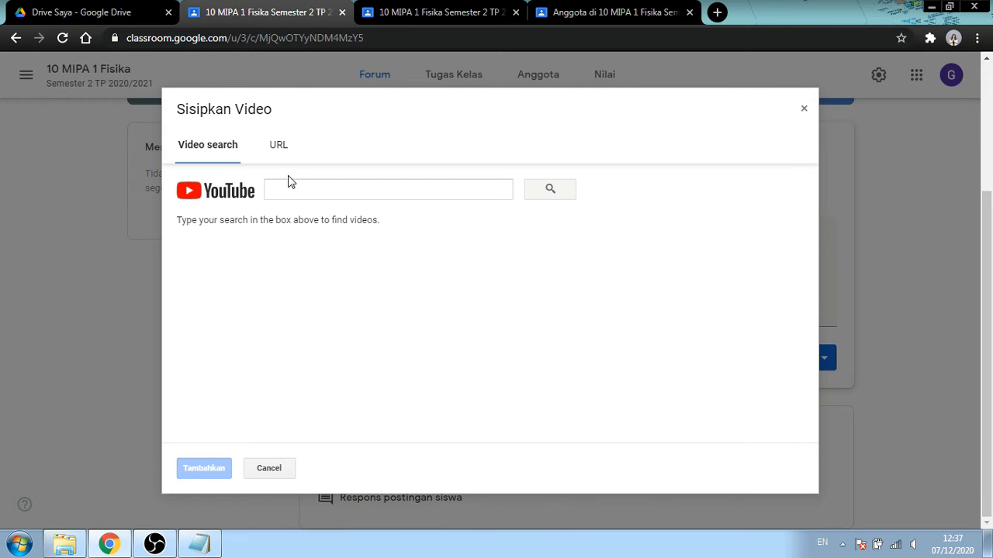
click(292, 193)
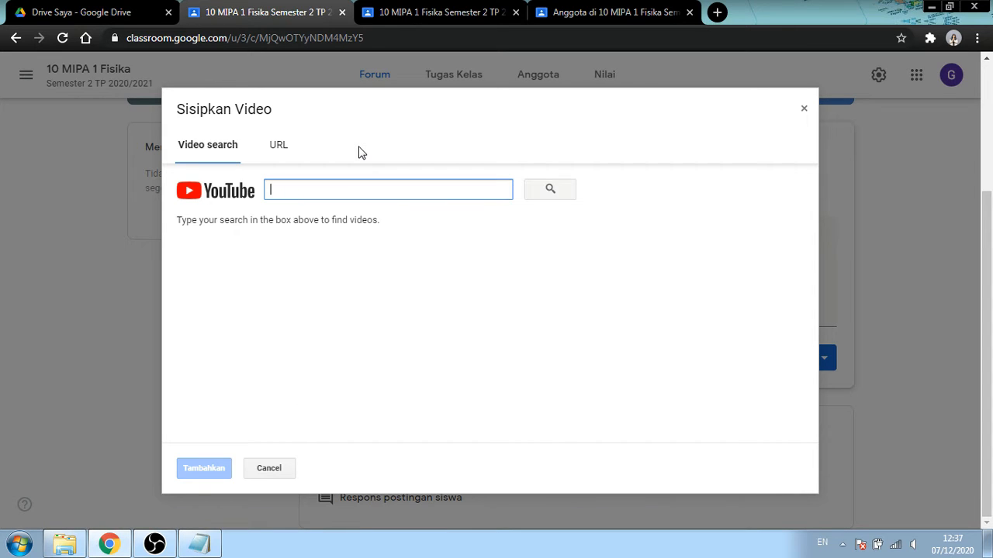
text(Physics)
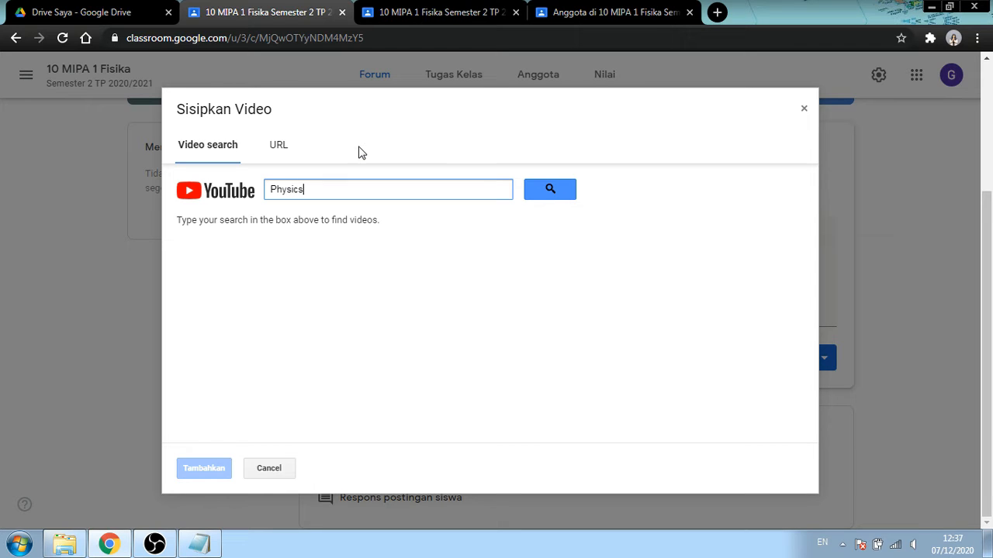
click(553, 194)
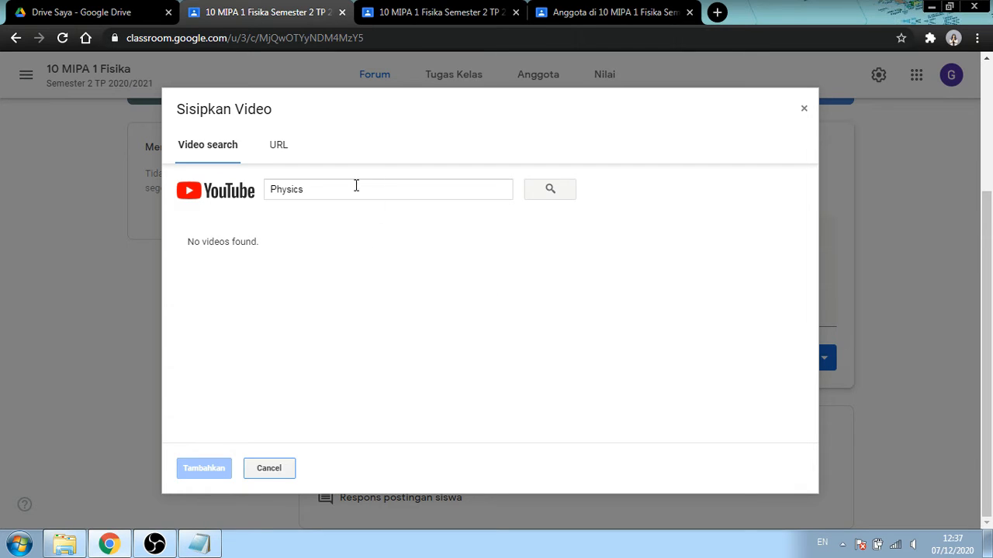
- Search YouTube for "Fisika", browse the resulting videos, and close the video picker without adding one
drag(355, 186, 194, 208)
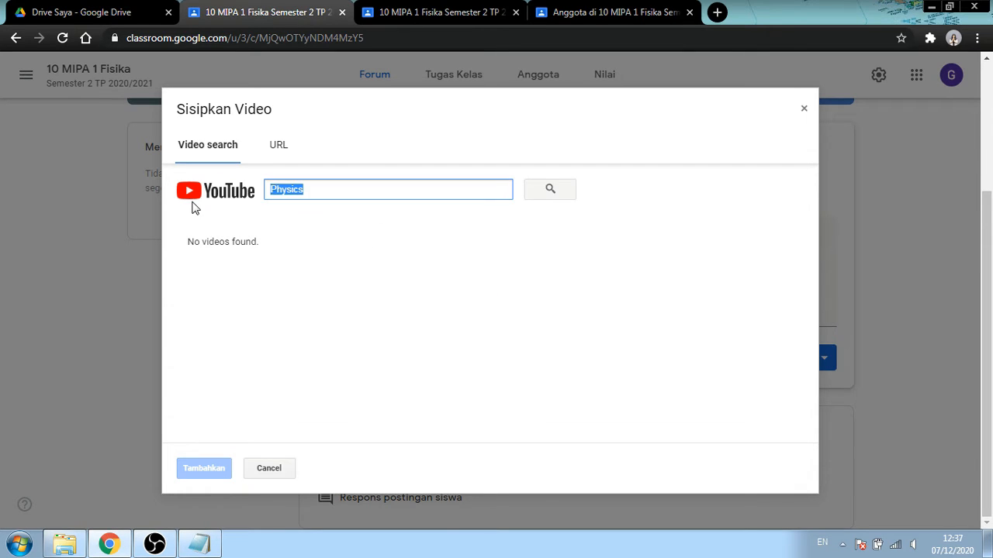
text(Fisika)
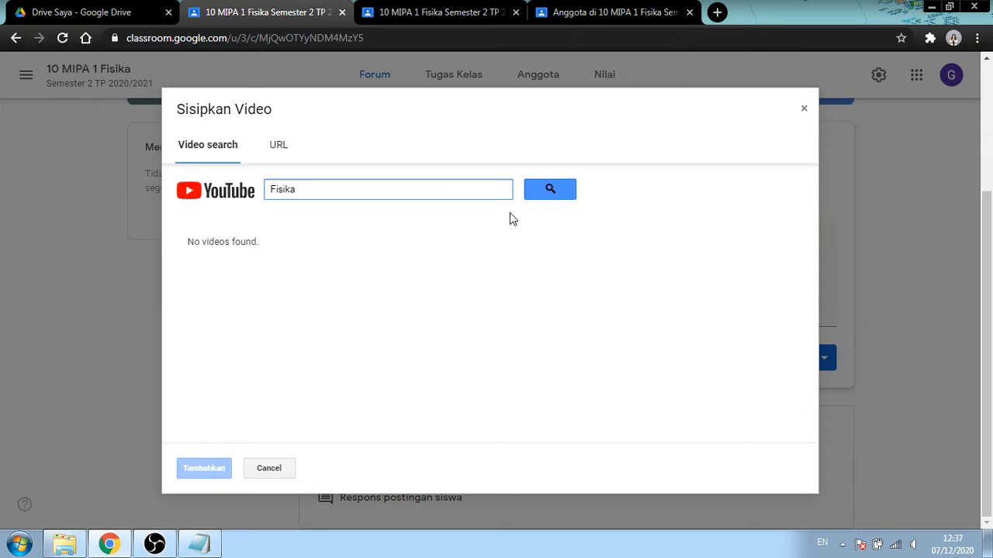
click(551, 189)
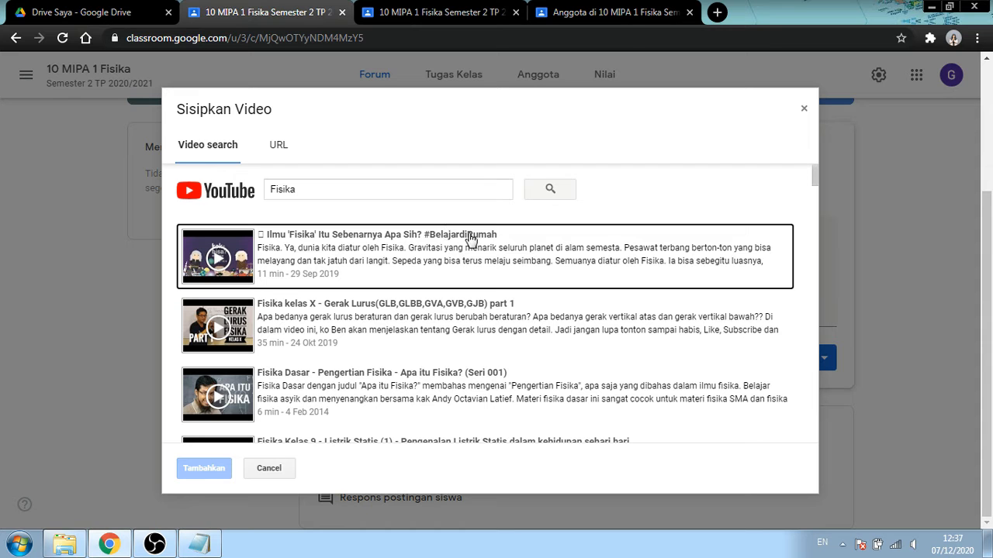
scroll(399, 287, down, 2)
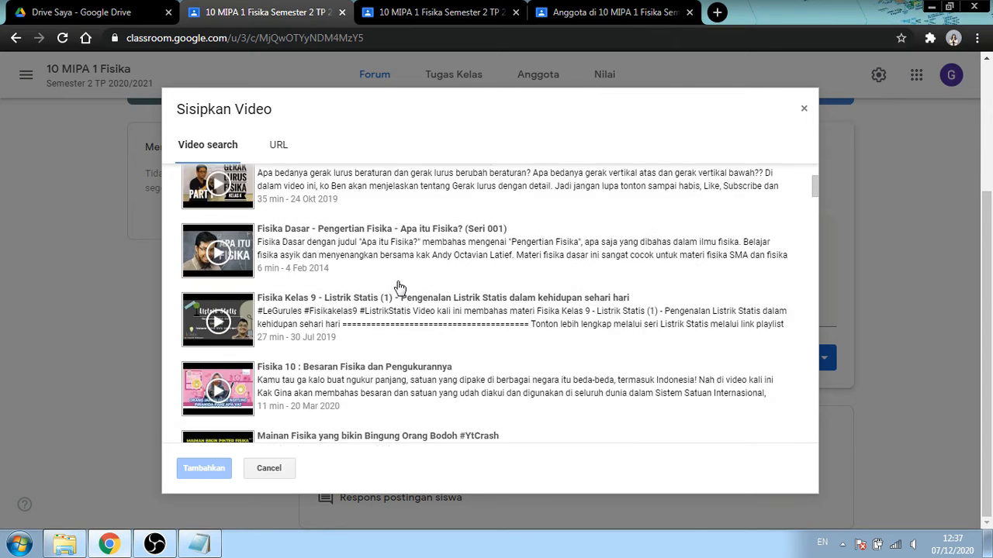
scroll(399, 287, up, 2)
scroll(399, 287, down, 1)
scroll(399, 287, down, 7)
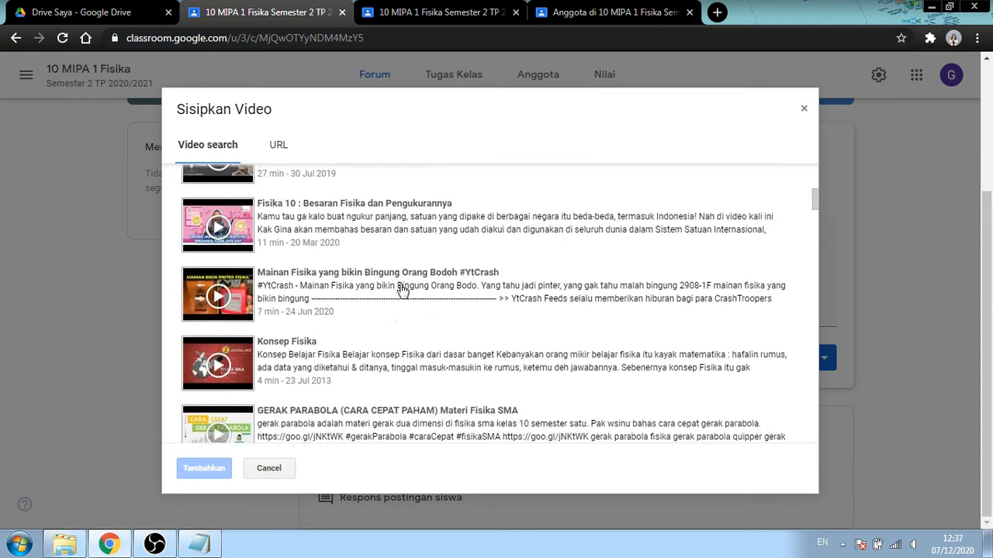
scroll(401, 290, down, 1)
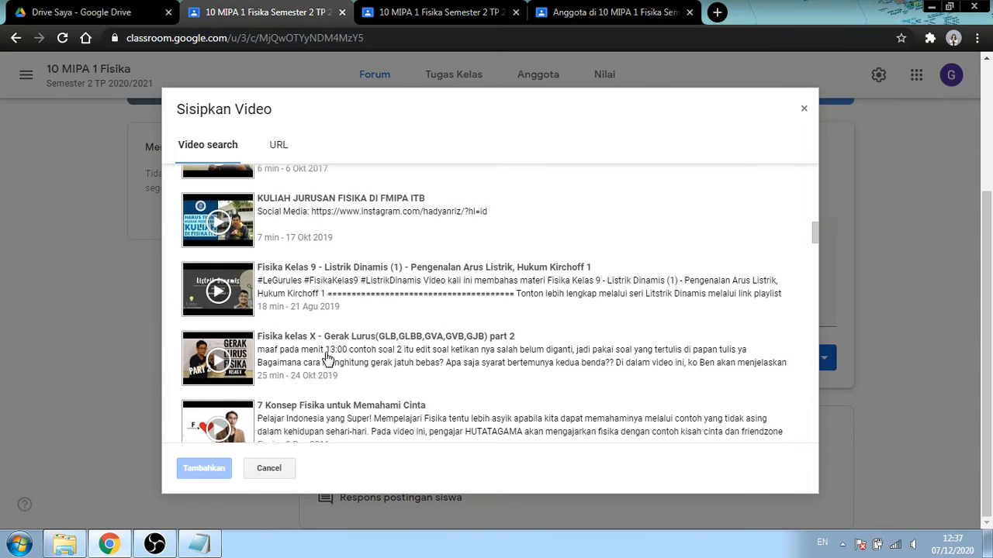
click(353, 225)
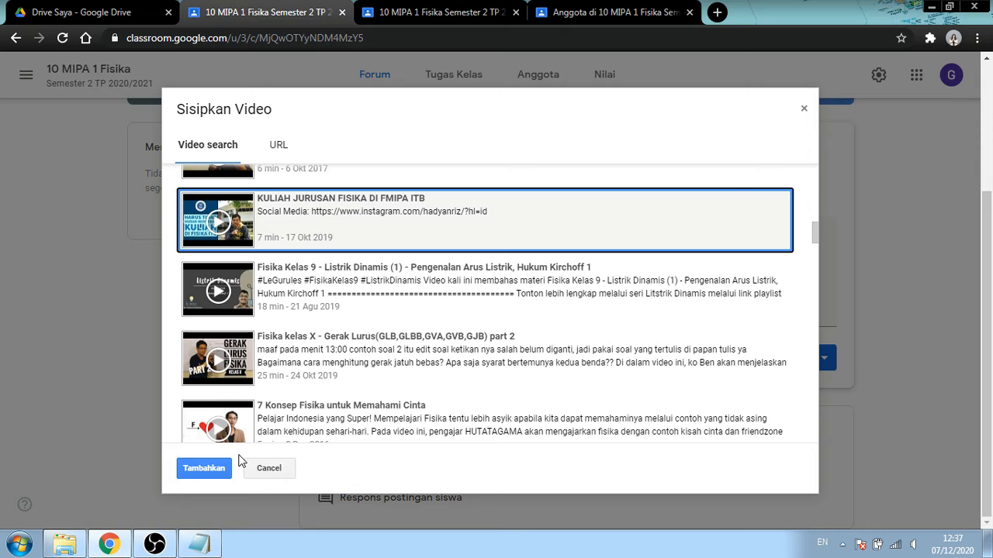
click(269, 468)
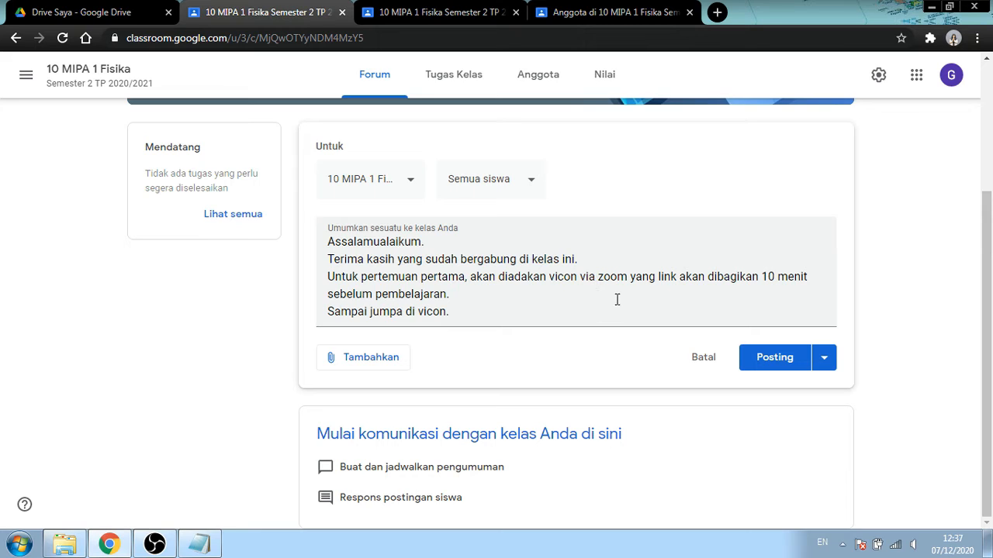
- Add 10 MIPA 2 Fisika to the announcement's target classes and remove it again
click(410, 183)
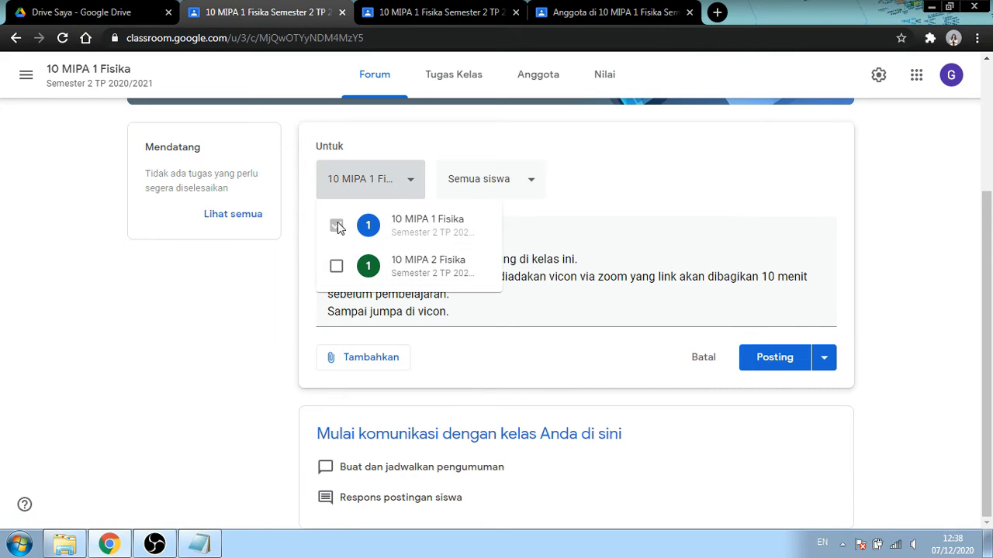
click(335, 266)
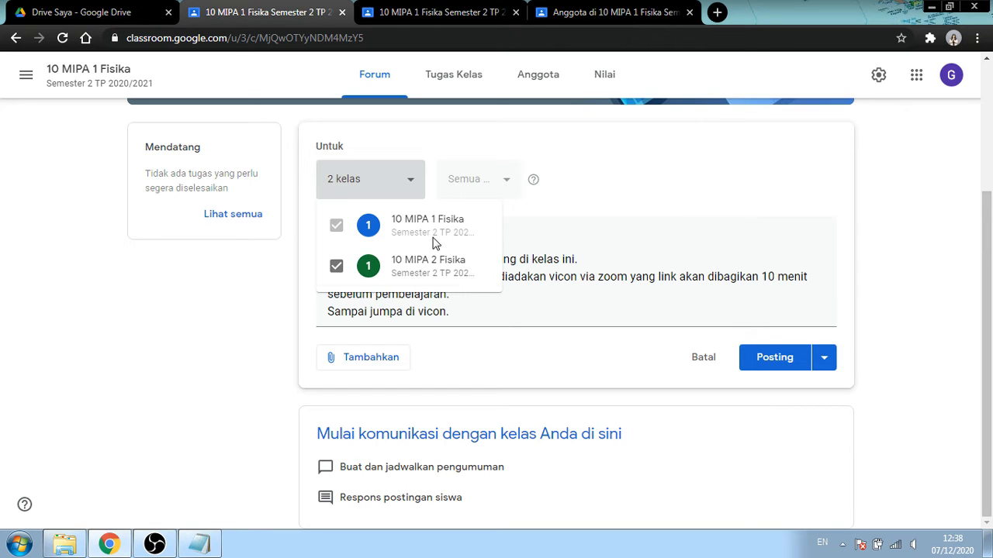
click(337, 269)
click(578, 228)
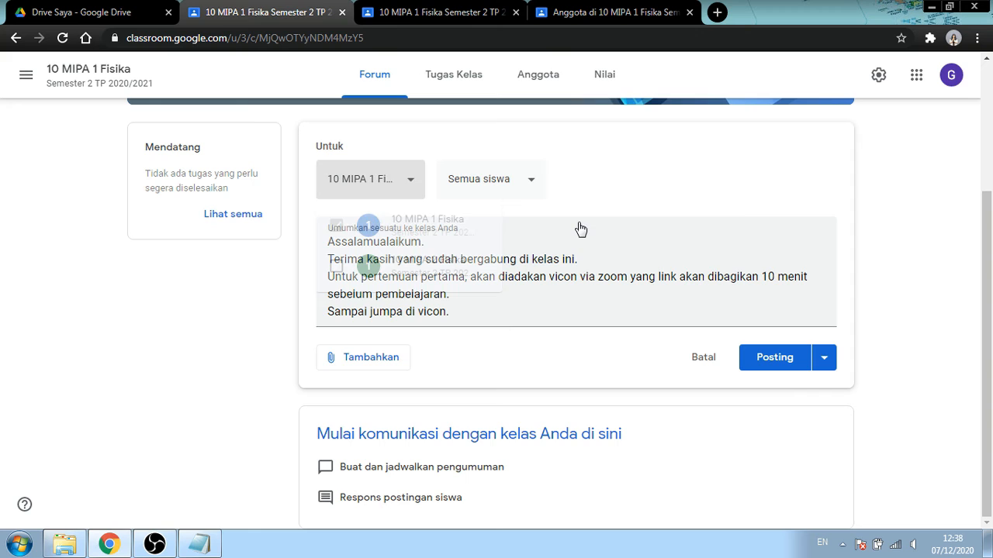
- Limit the announcement's recipients to Siswa 1 and restore the selection to all students
click(541, 178)
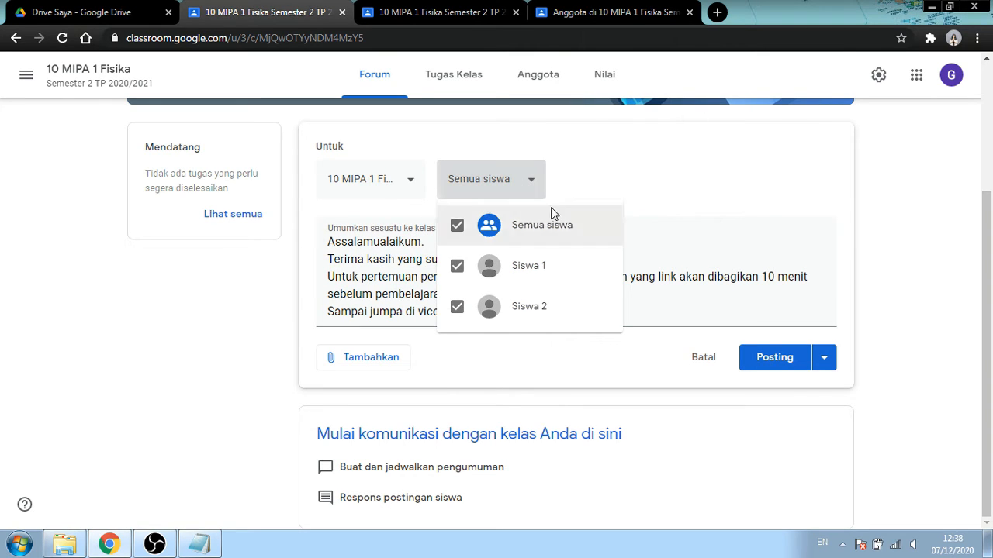
click(457, 225)
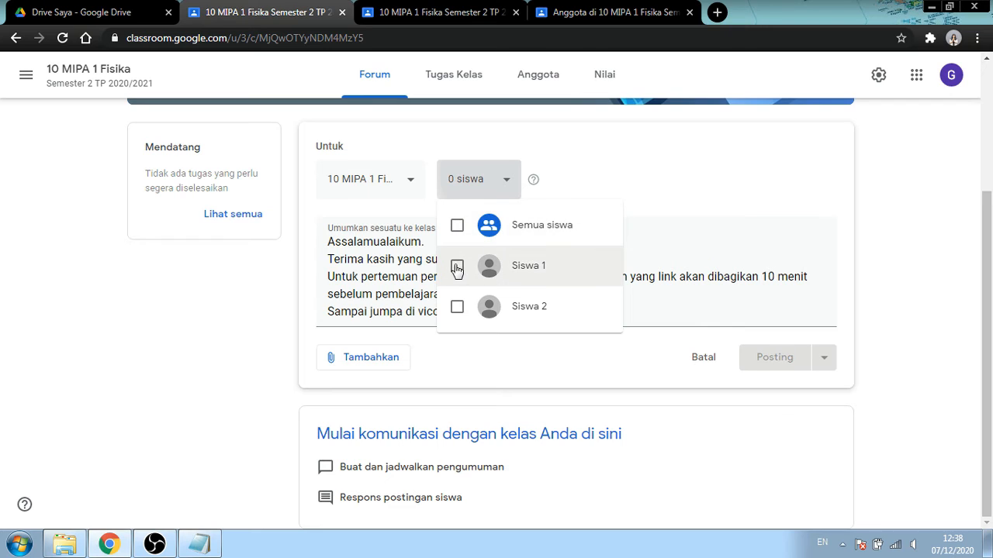
click(457, 267)
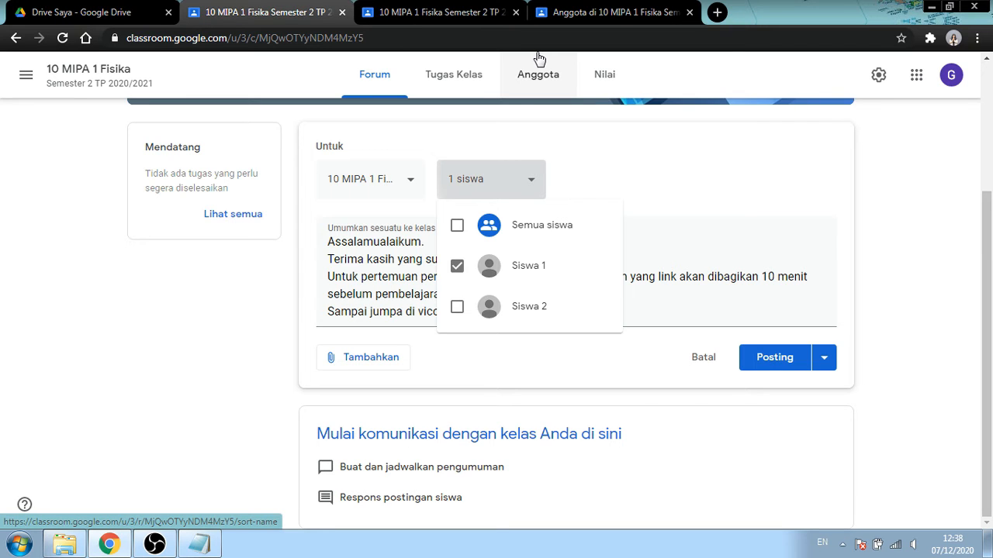
click(536, 182)
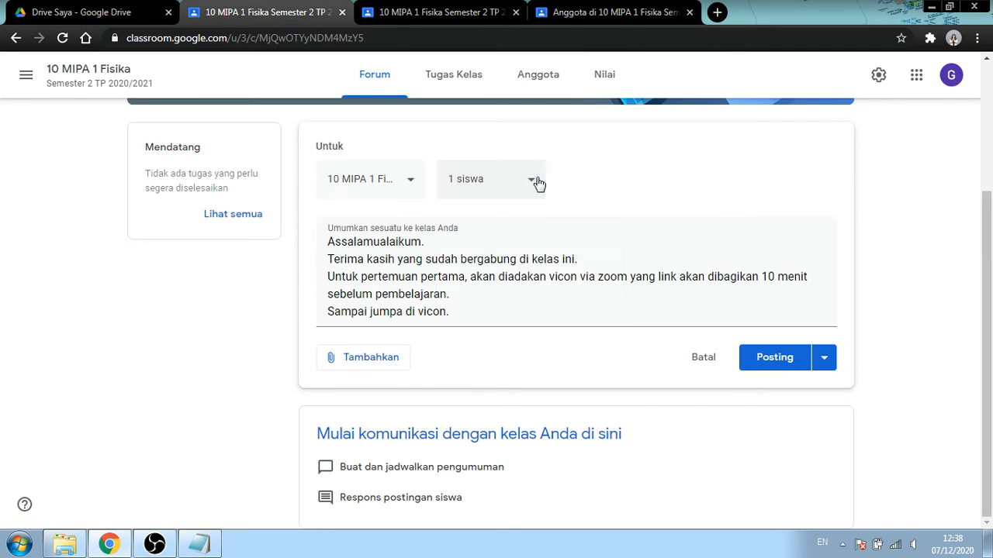
click(515, 180)
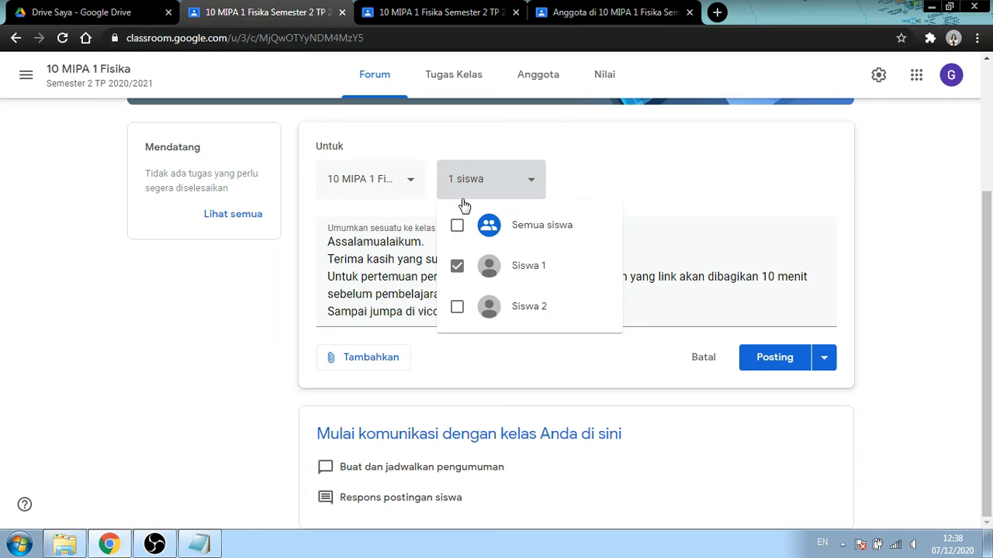
click(457, 226)
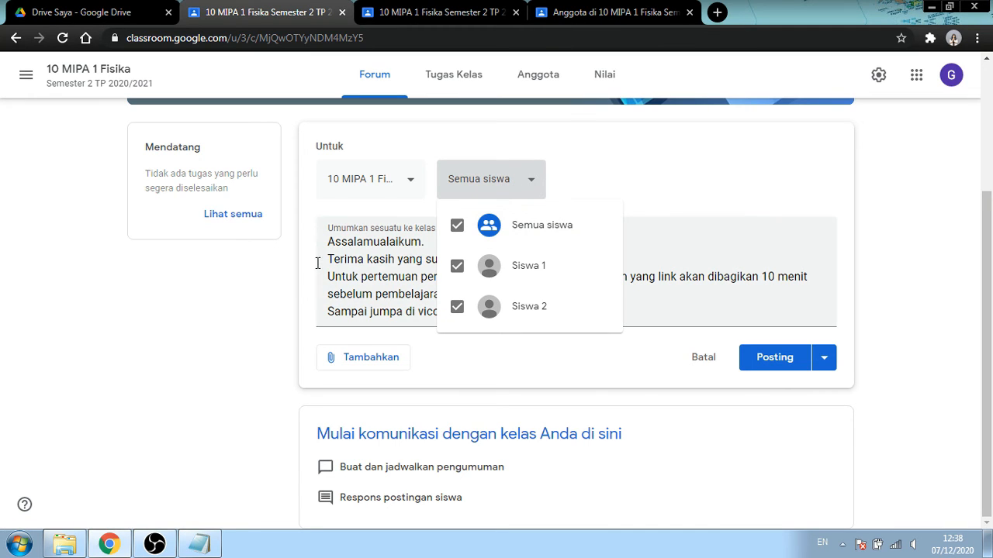
click(700, 190)
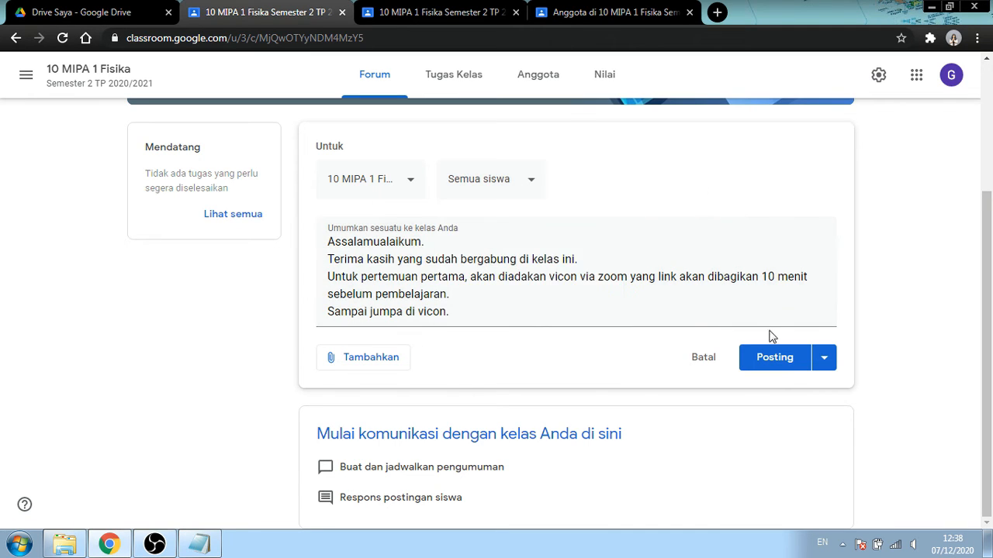
- Inspect the announcement's posting options, including the scheduling form, and cancel without scheduling it
click(827, 360)
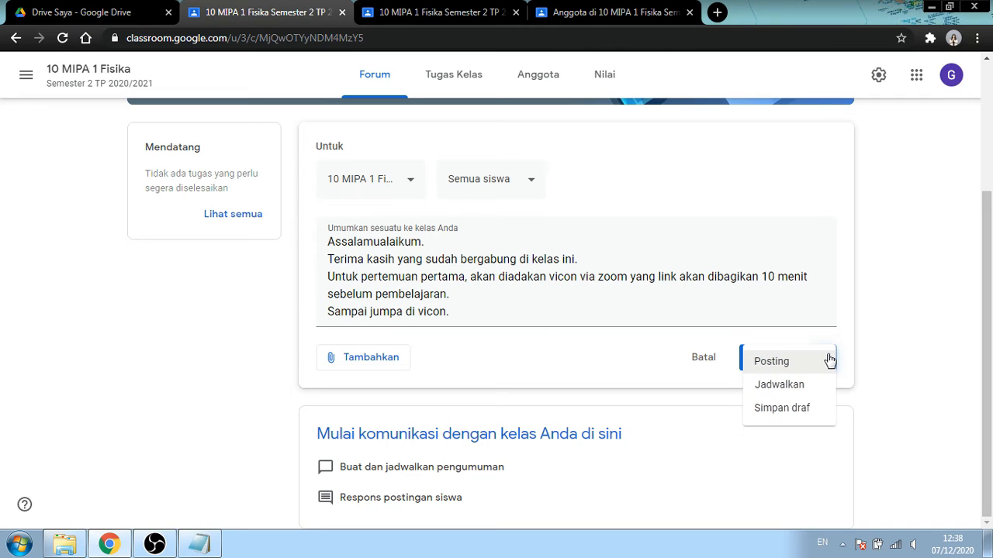
click(867, 273)
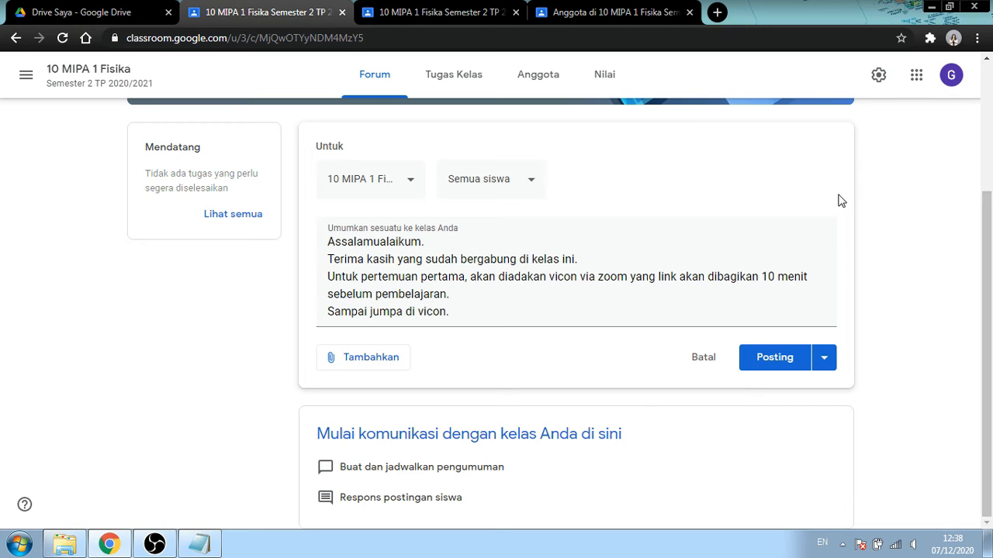
click(832, 369)
click(825, 363)
click(824, 363)
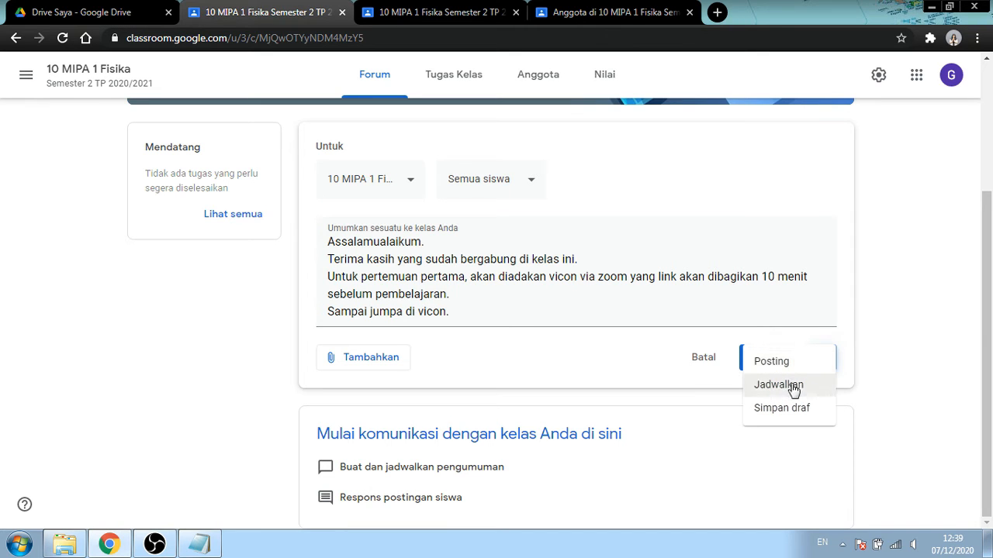
click(790, 386)
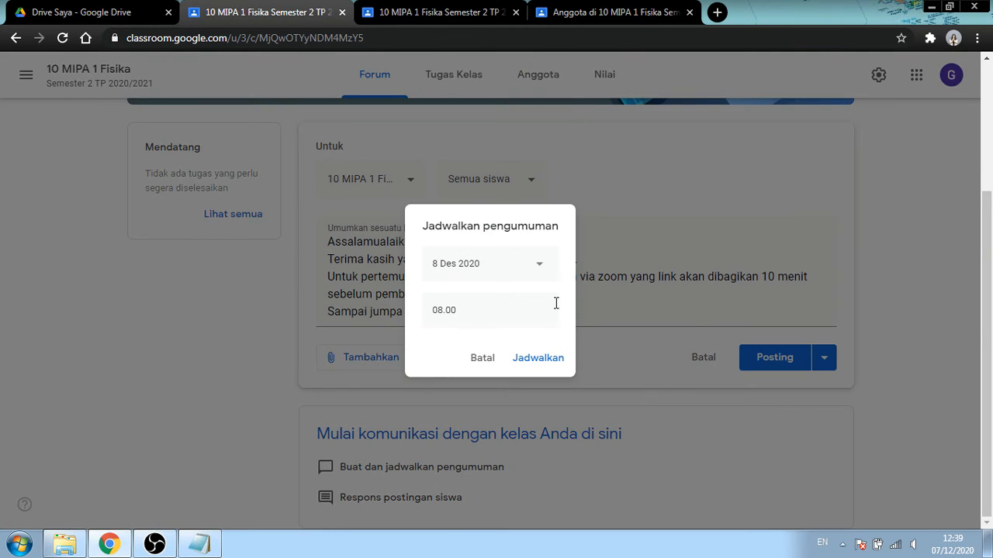
click(487, 361)
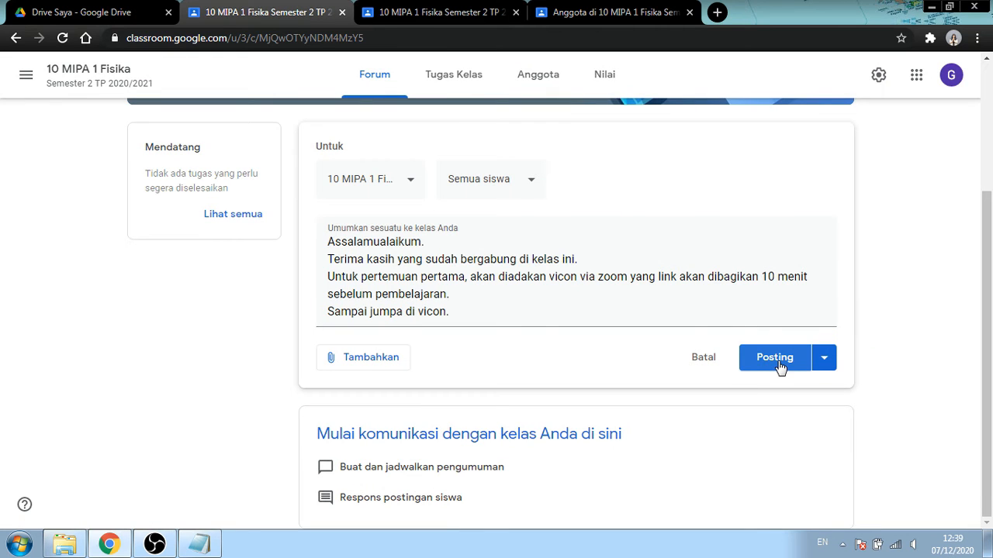
- Post the announcement to all students of 10 MIPA 1 Fisika and view it with its class comment field
click(776, 360)
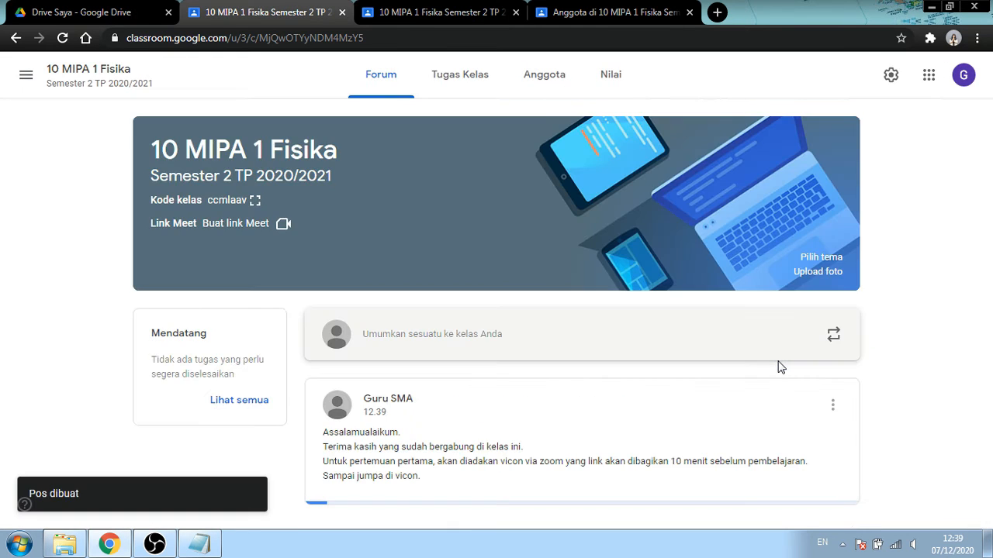
scroll(708, 385, down, 1)
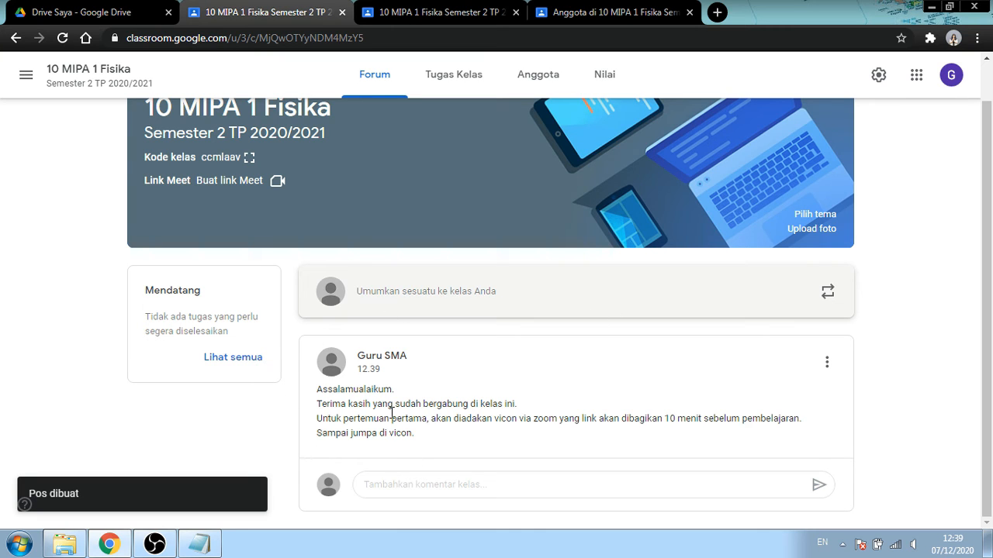
click(397, 483)
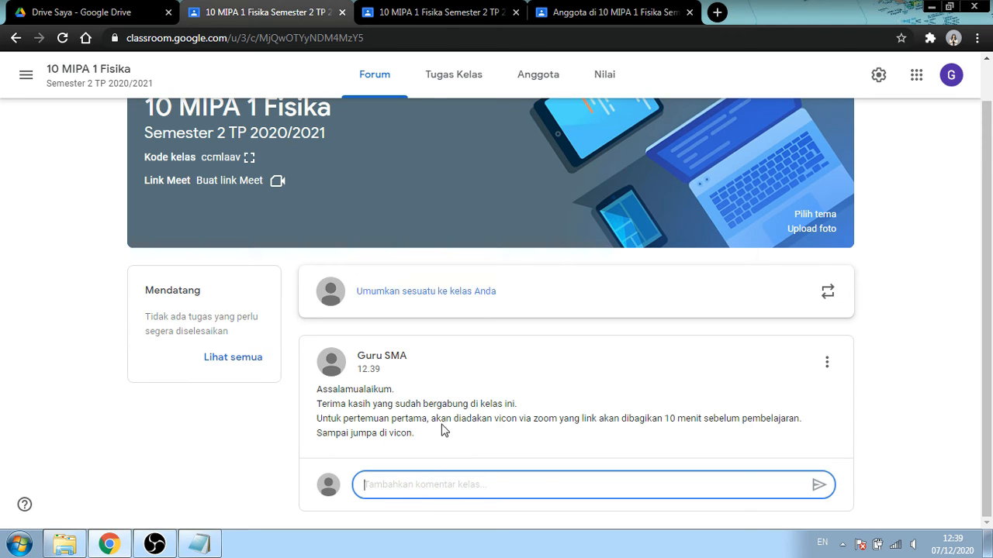
- Open the class forum in the Siswa 1 account, reload it to load the teacher's announcement, and dismiss the posting tip
click(588, 6)
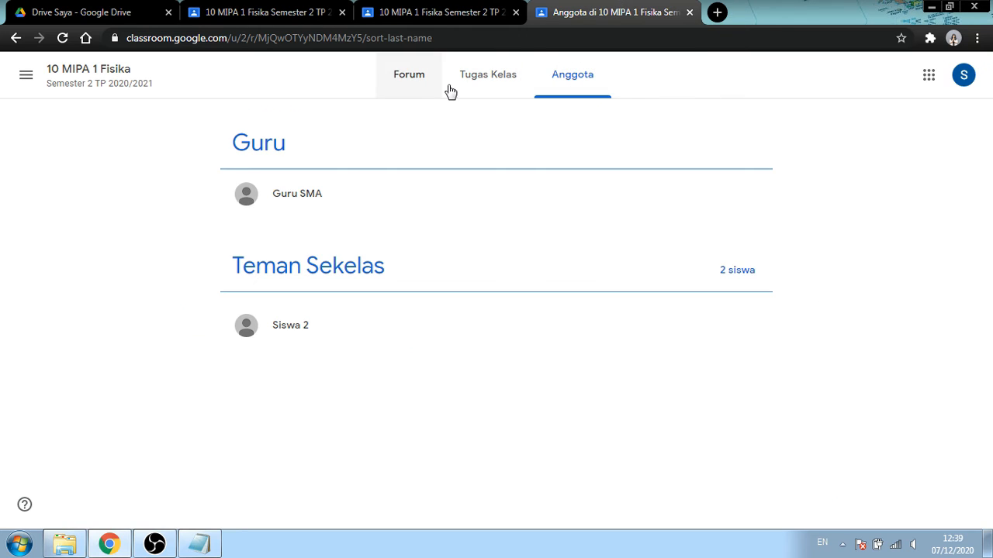
click(409, 84)
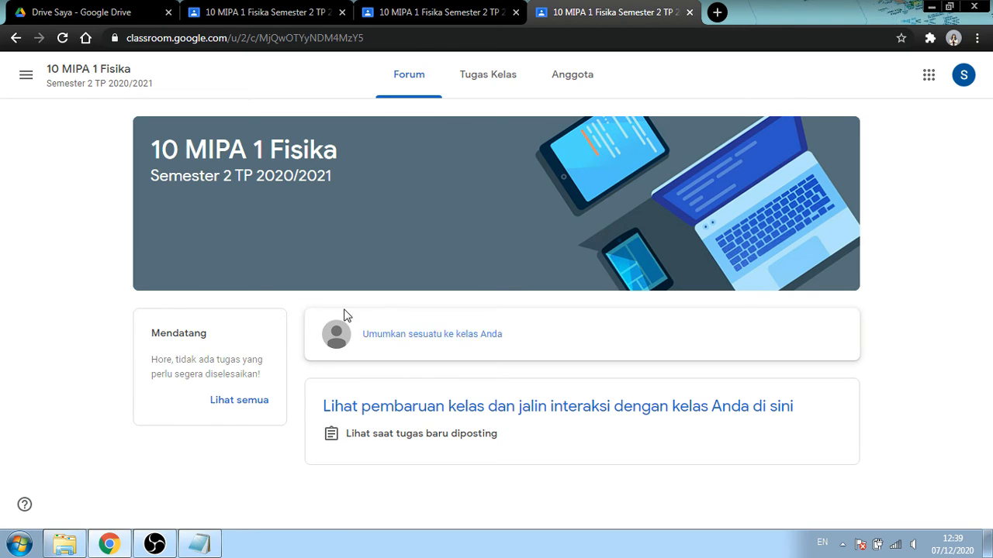
click(63, 38)
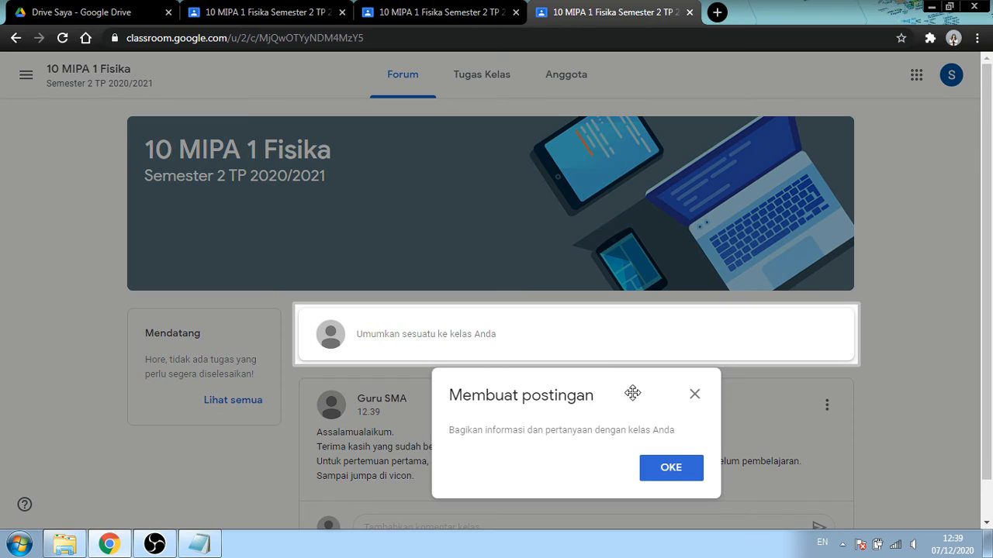
click(696, 396)
scroll(543, 331, down, 1)
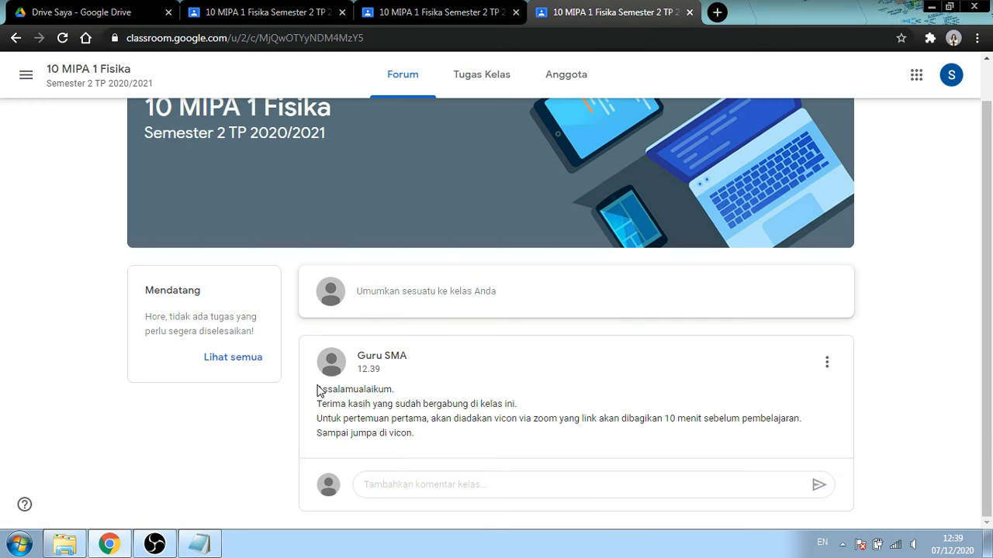
- Post the class comment "Salam kenal. Saya Siswa 1" on the teacher's announcement from the Siswa 1 account
click(409, 481)
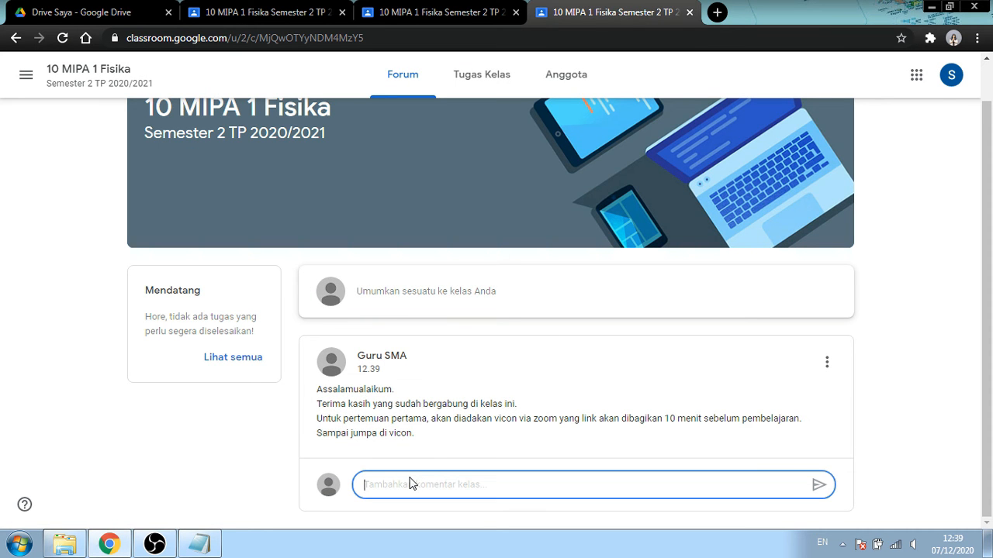
text(Salam ken)
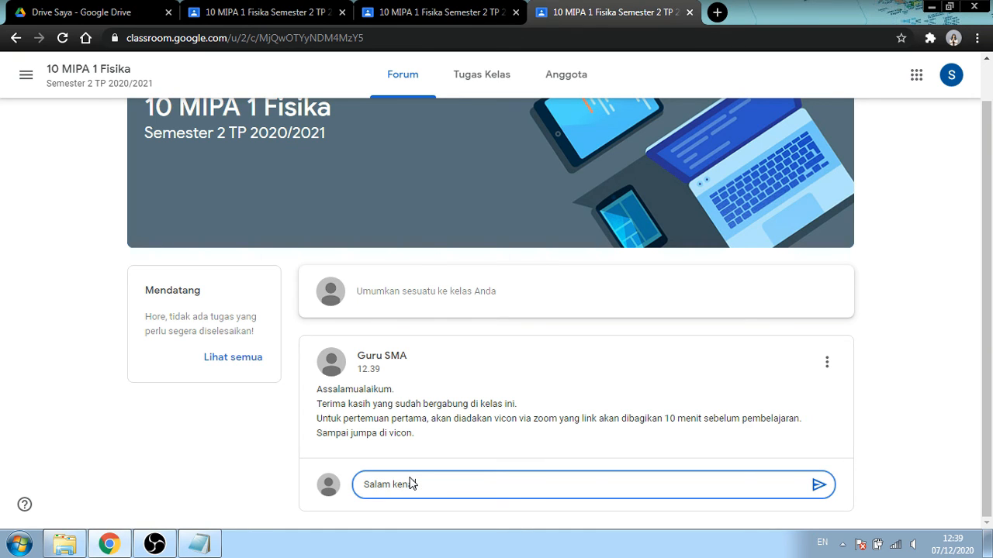
text(al. Saya Siswa 1)
click(818, 484)
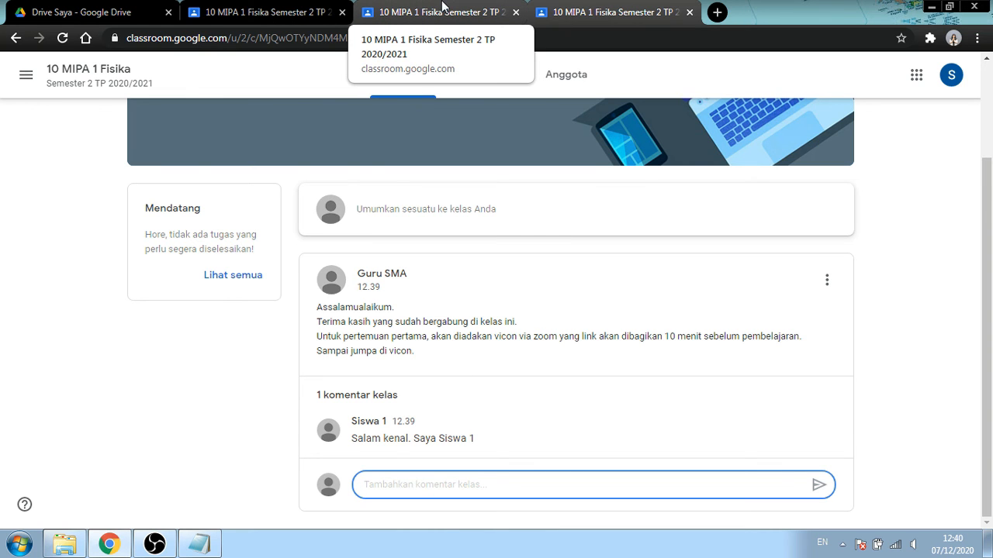
- Check the other student tab's account, place the Siswa 1 tab before it, and reload the Siswa 2 forum page
click(442, 8)
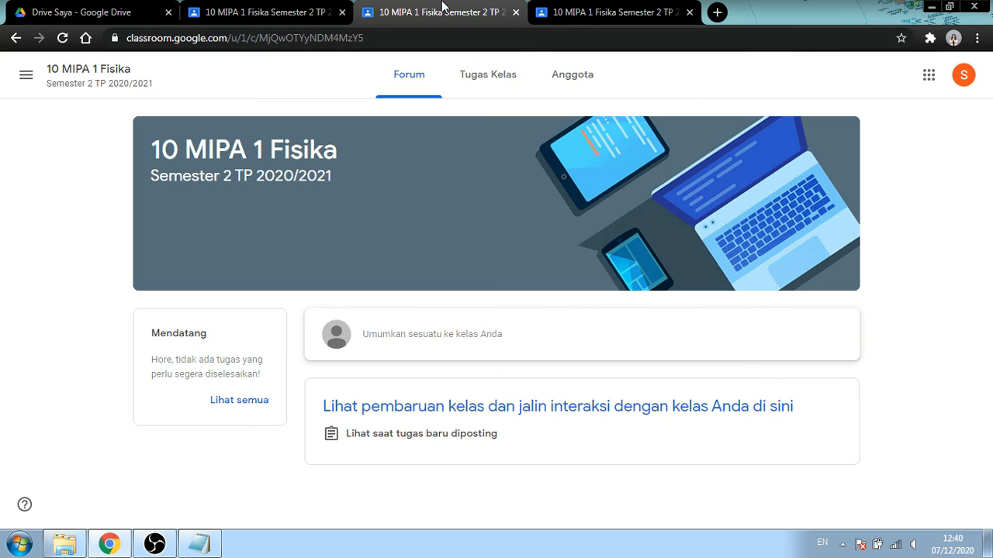
click(962, 75)
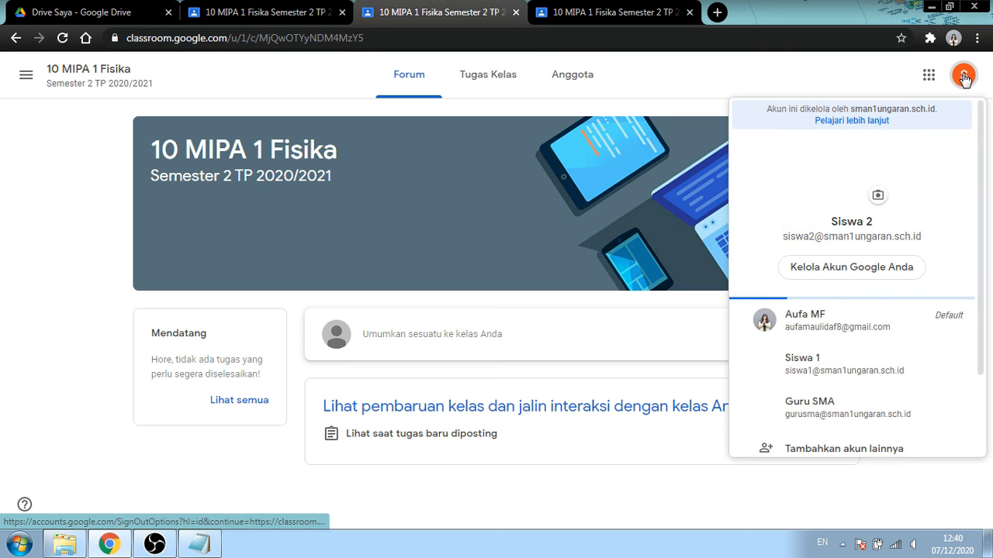
click(619, 6)
click(496, 7)
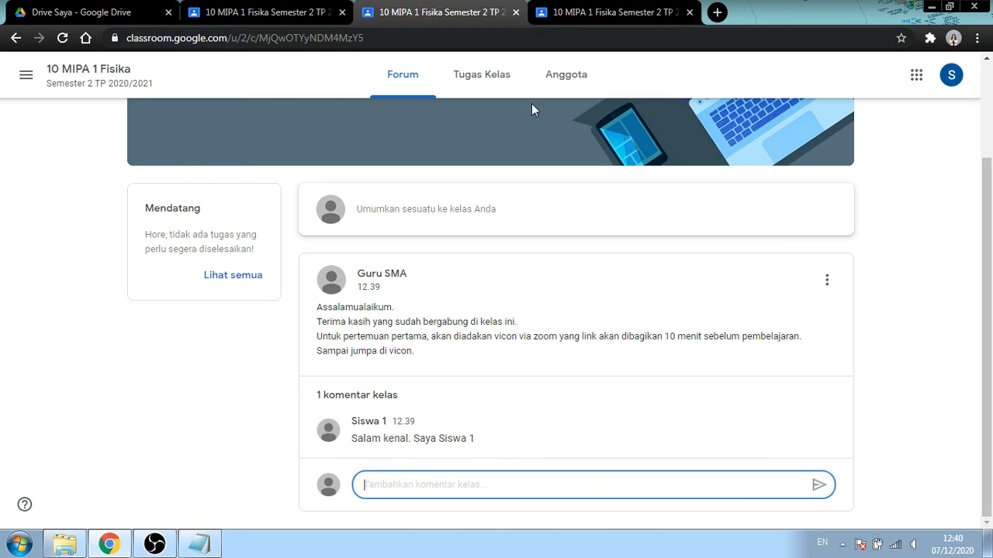
click(601, 9)
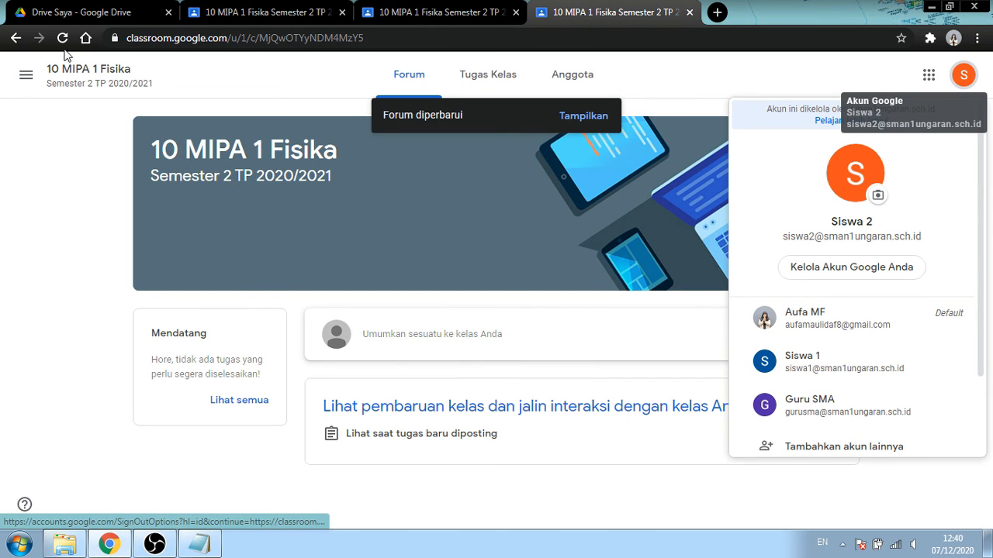
click(381, 11)
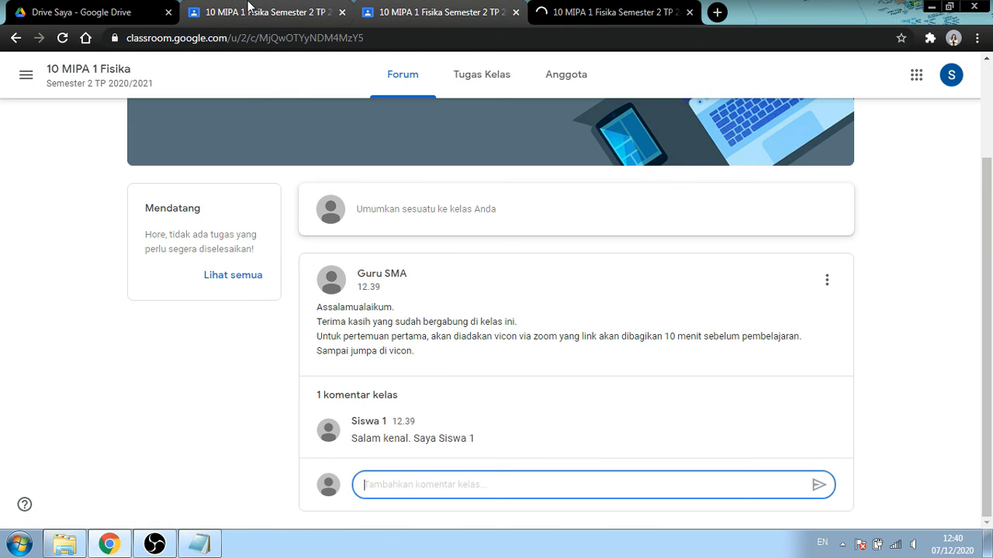